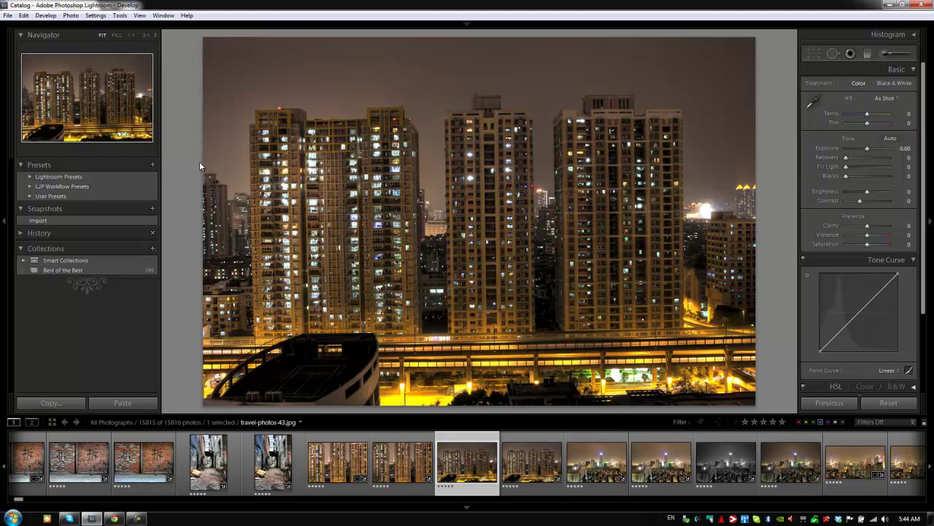
Compare the photo before and after, show its camera info overlay, and clear its flag
key("y")
key("y")
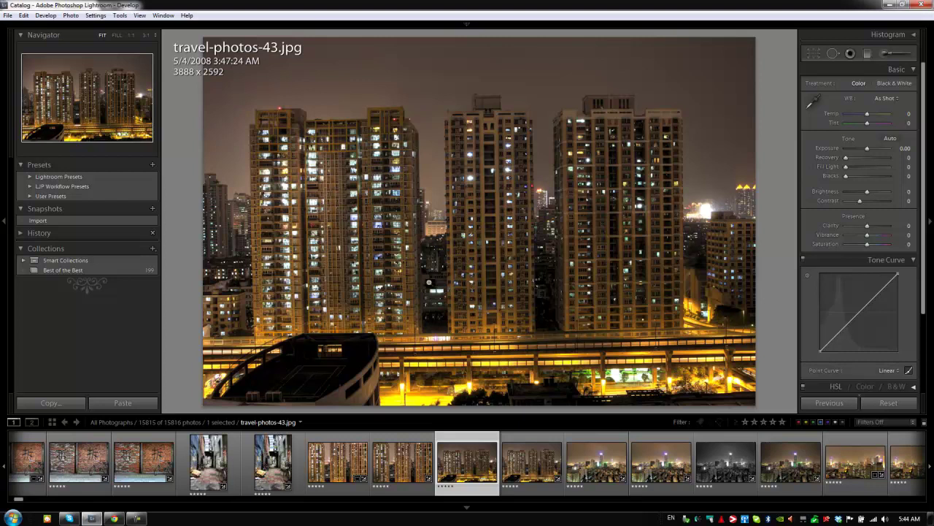
key("i")
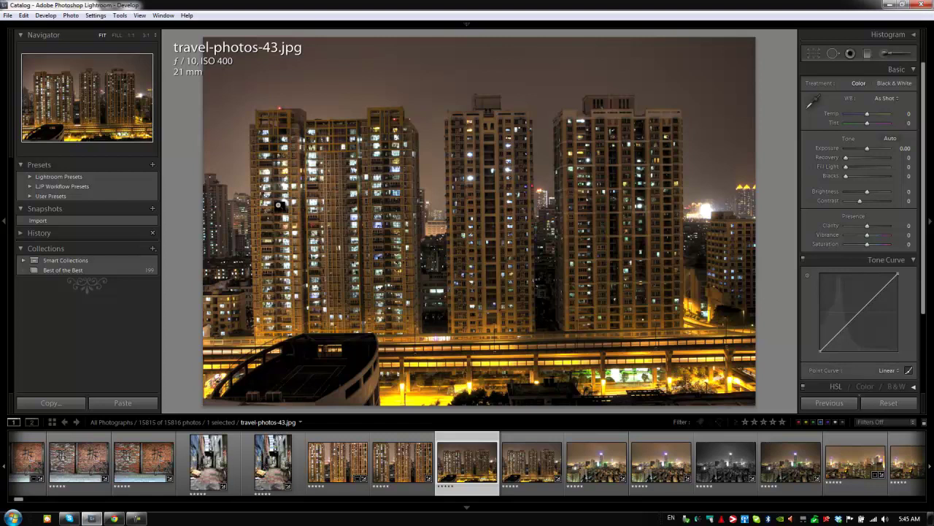
key("u")
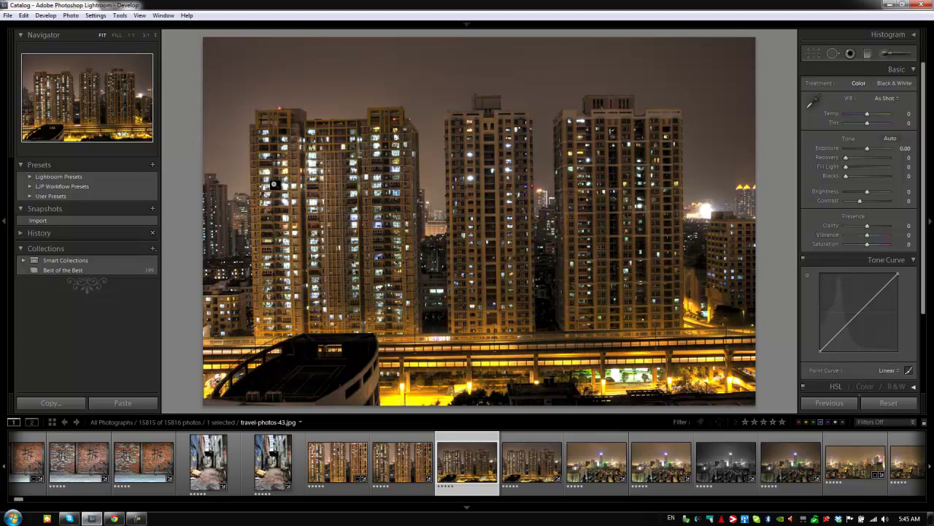
Switch to full screen and straighten the cityscape with a 1.09° rotated crop
key("f")
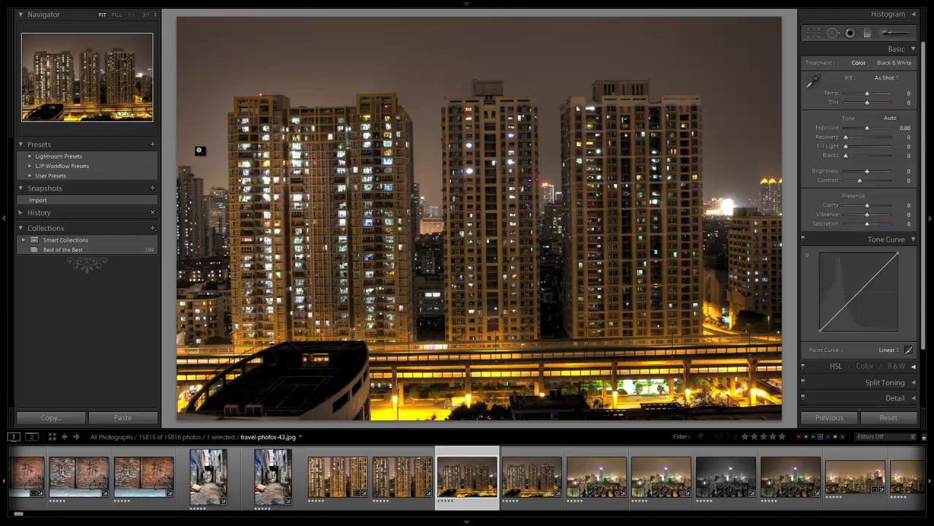
key("r")
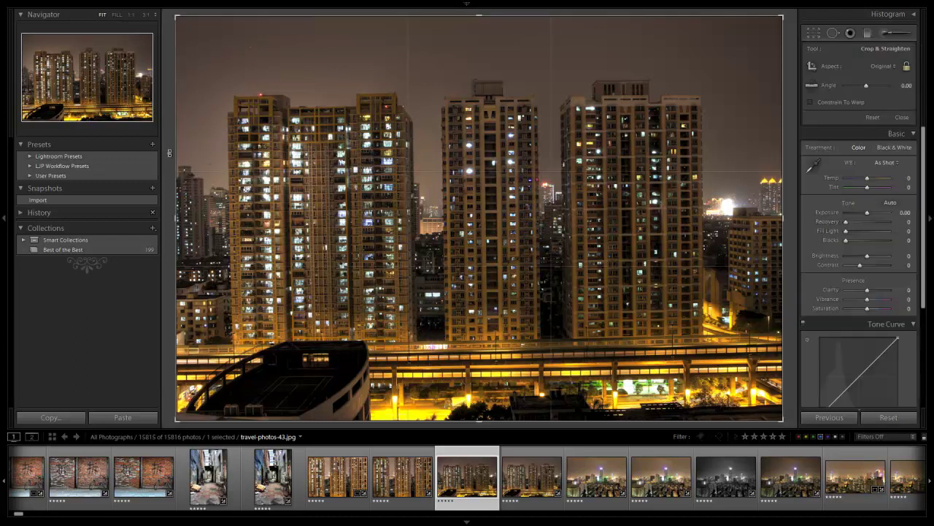
left_click_drag(168, 152, 170, 146)
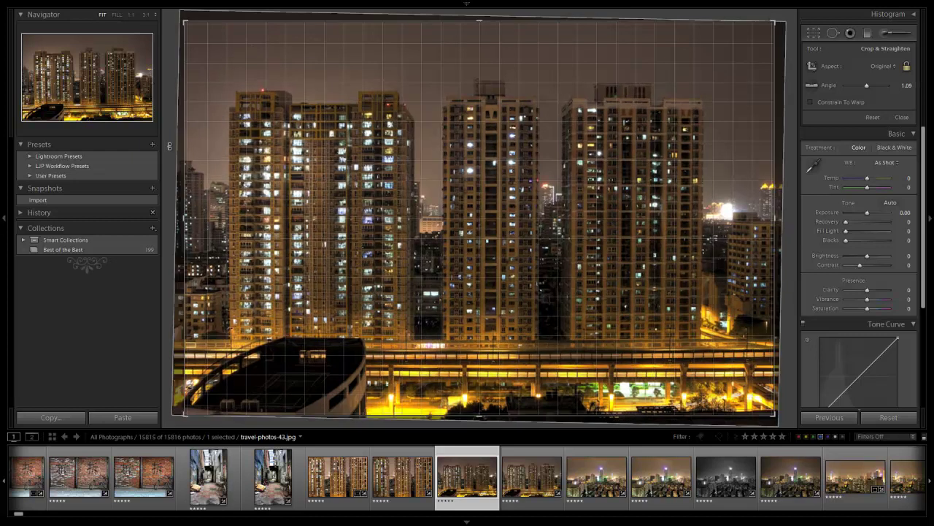
left_click_drag(169, 146, 169, 146)
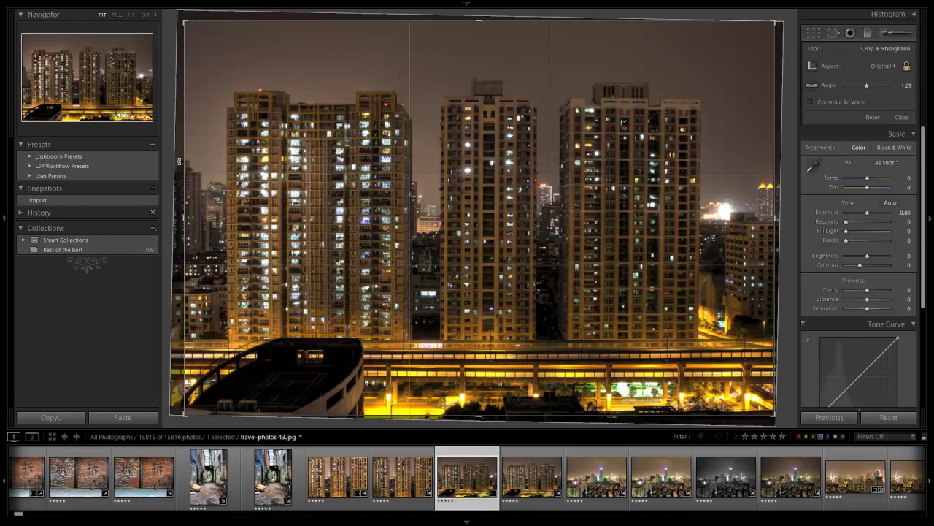
key("r")
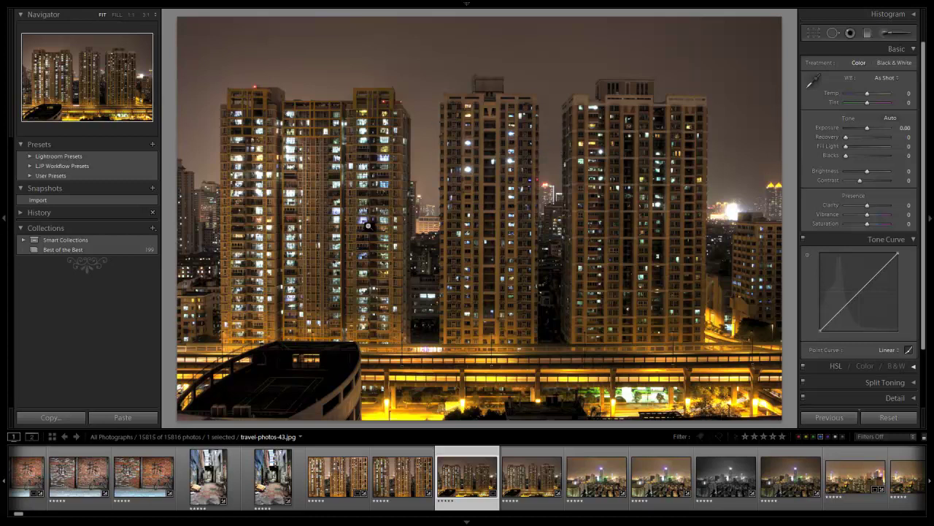
Cool Temp to -60 and set Blacks 5, Brightness +5 and Contrast +30
key("shift+Down")
key("shift+Down")
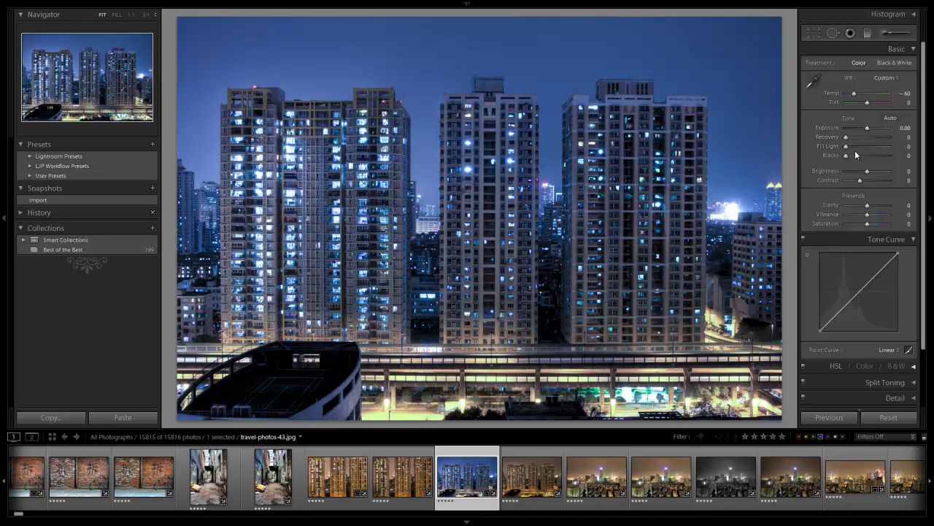
key("shift")
double_click(854, 155, "shift")
double_click(872, 179, "shift")
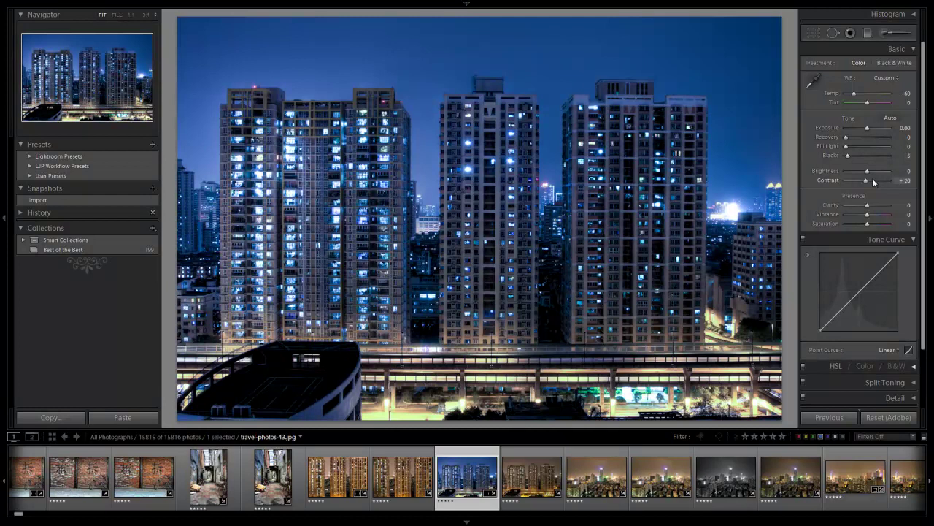
left_click_drag(873, 179, 874, 181)
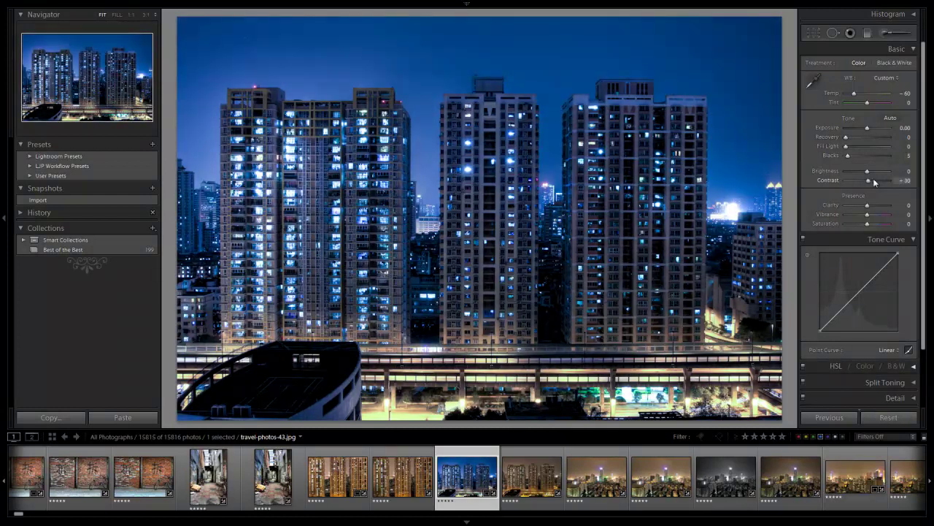
key("ctrl+z")
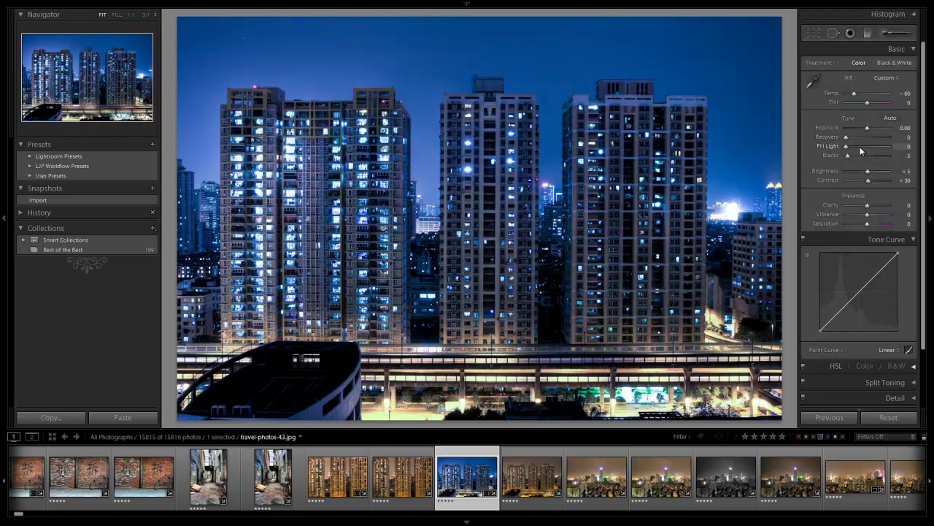
Set Fill Light to 10
key("Up")
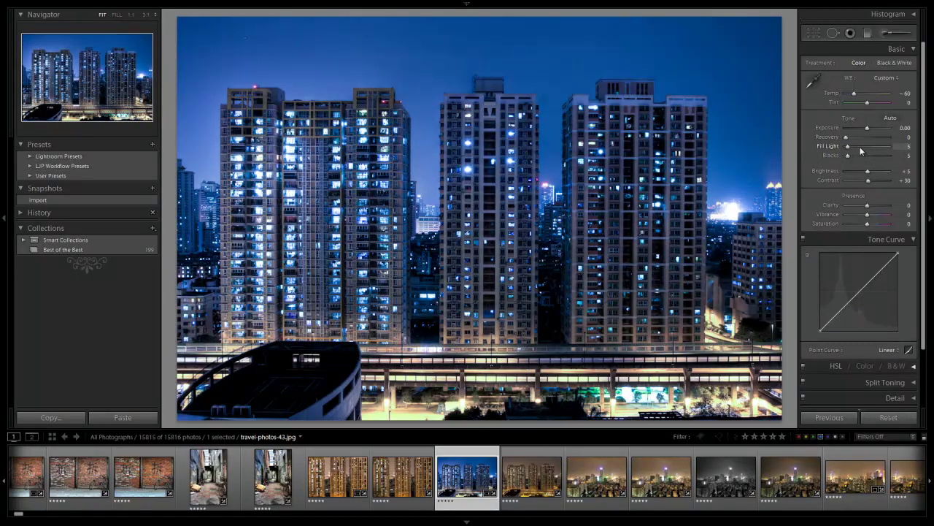
key("Down")
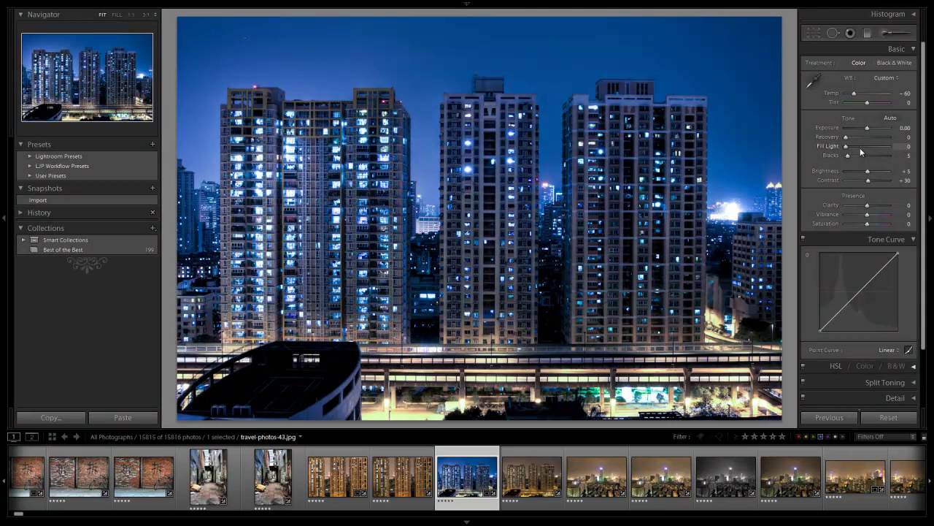
key("Up")
key("Up")
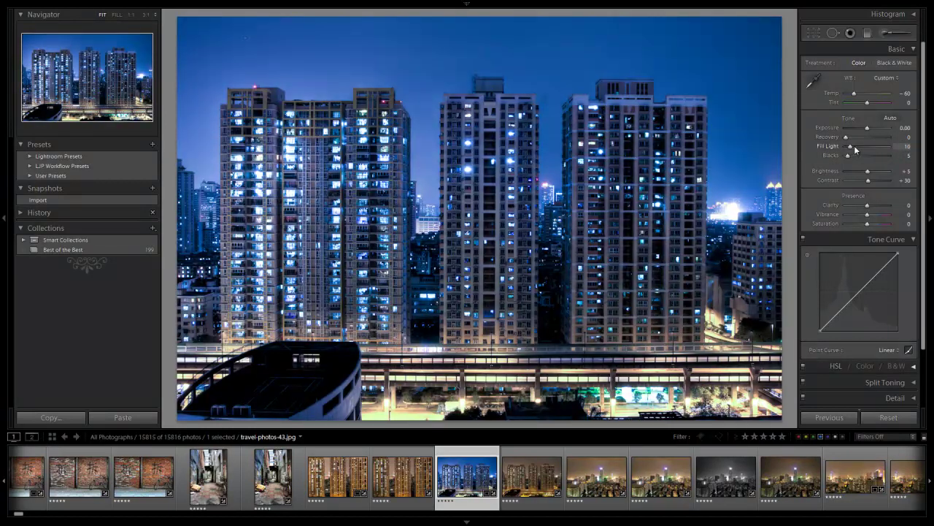
key("Down")
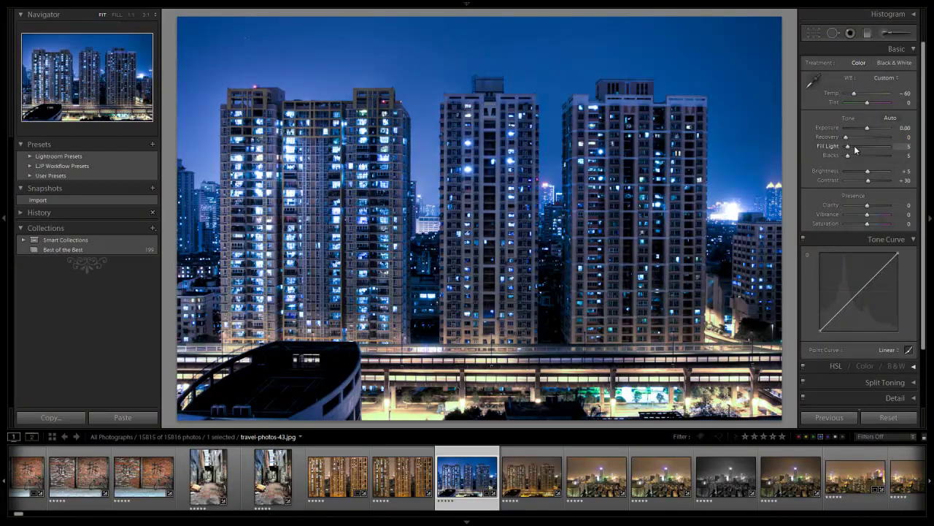
key("Up")
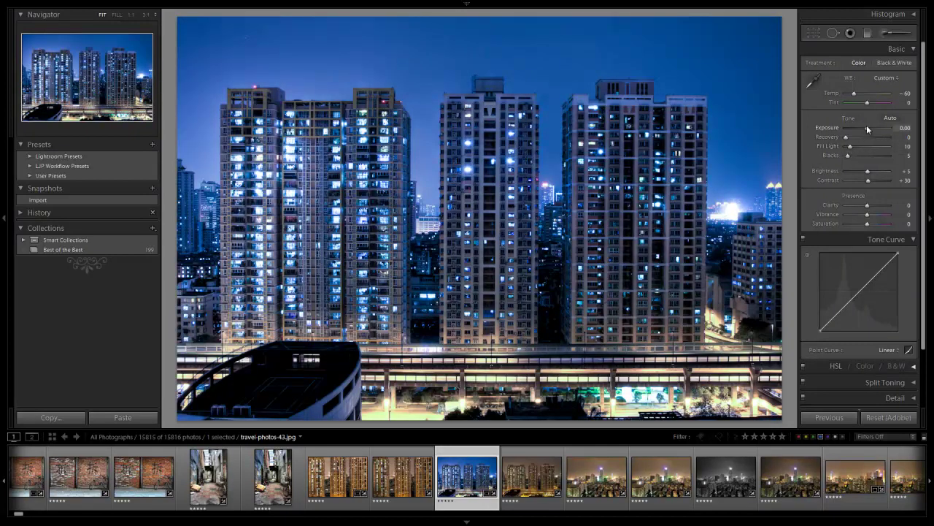
Set Exposure -0.20, Contrast +50, Vibrance +20 and Clarity +40 in the Basic panel
key("shift+Down")
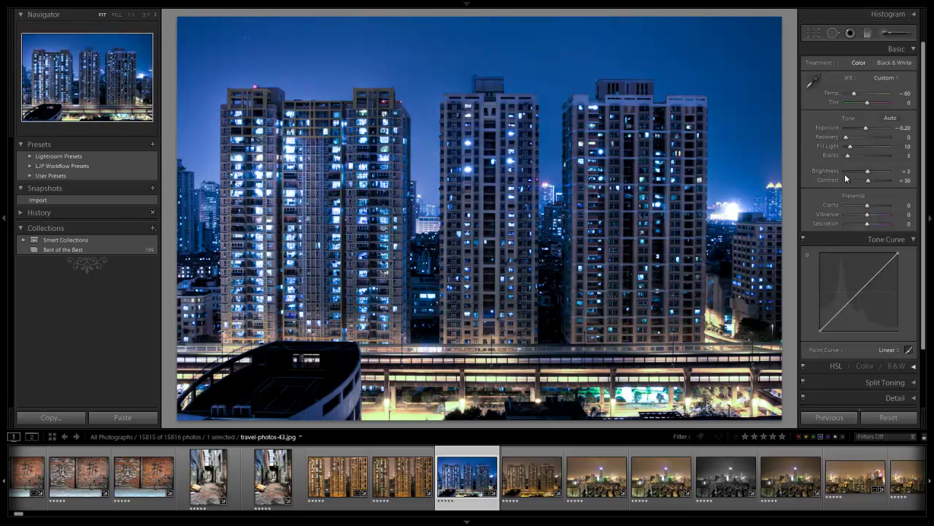
left_click_drag(871, 180, 876, 183)
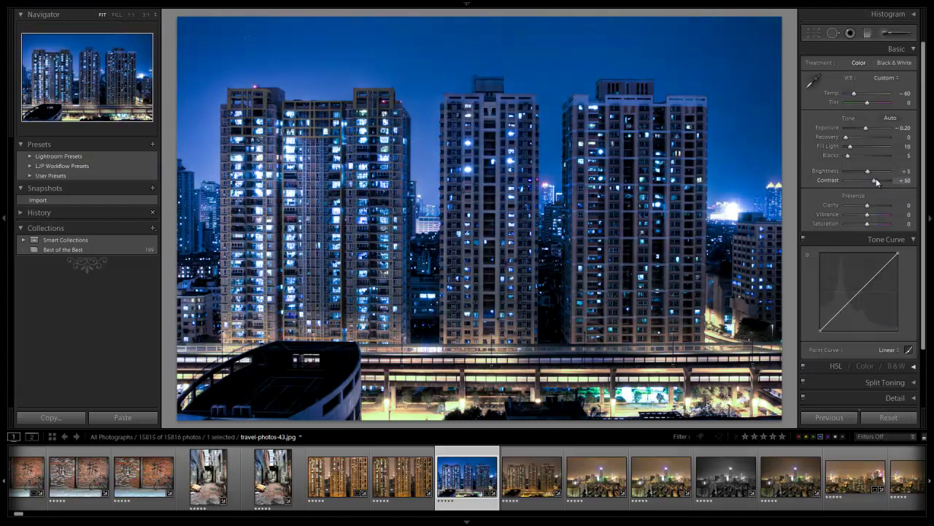
key("Up")
key("Up")
key("Up")
key("Up")
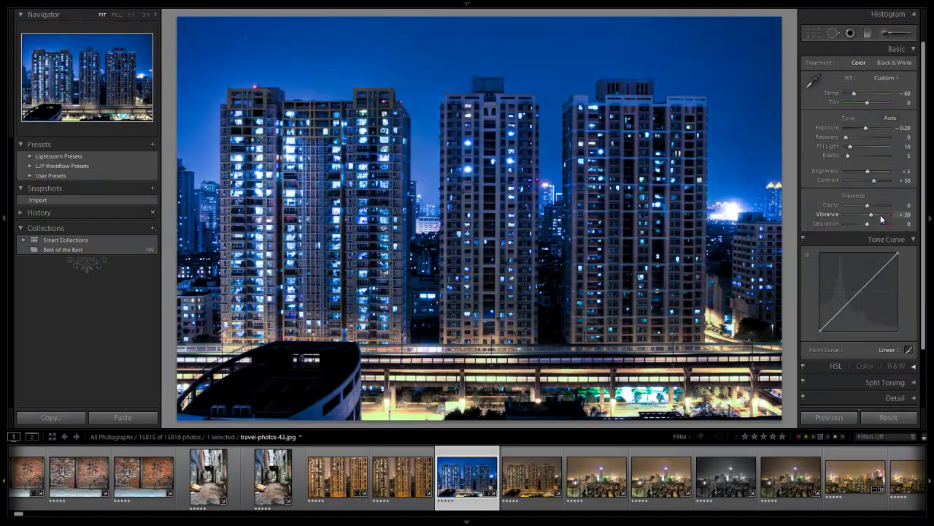
key("Up")
key("Up")
key("Up")
key("Up")
key("Up")
key("Up")
key("Up")
key("Up")
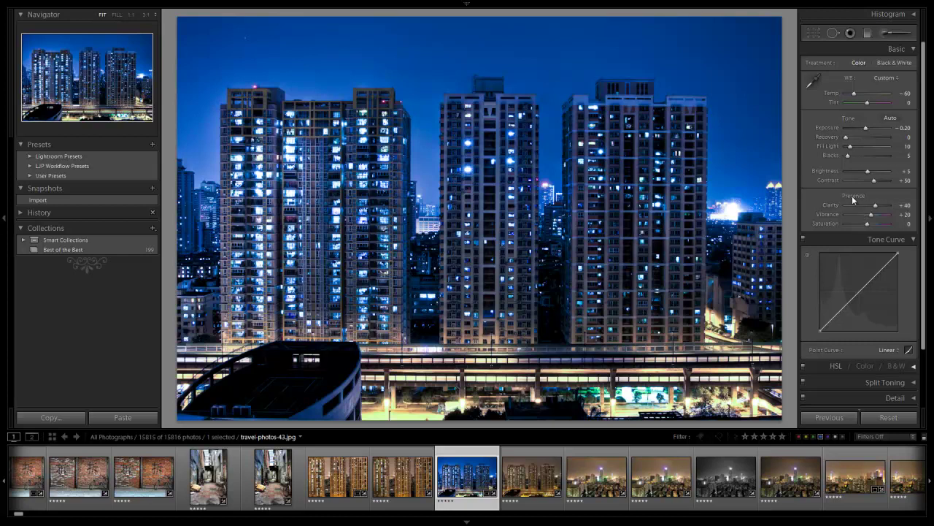
Zoom to 1:1 and set sharpening to Amount 30, Radius 1.5, Detail 25
left_click(897, 49)
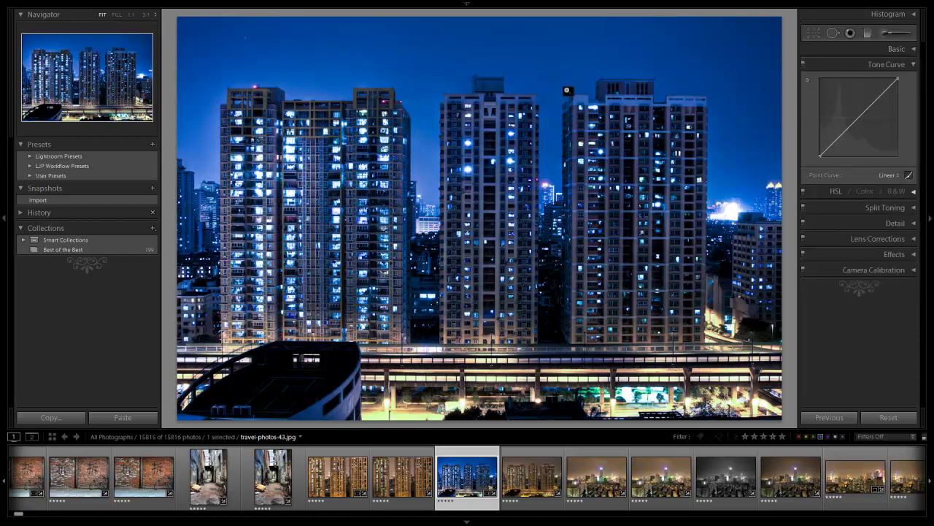
left_click(555, 104)
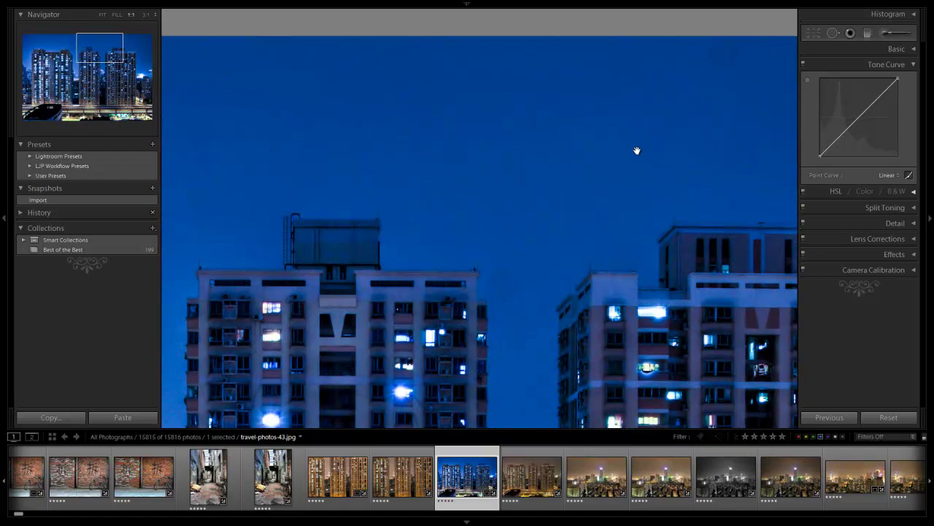
left_click_drag(668, 302, 575, 239)
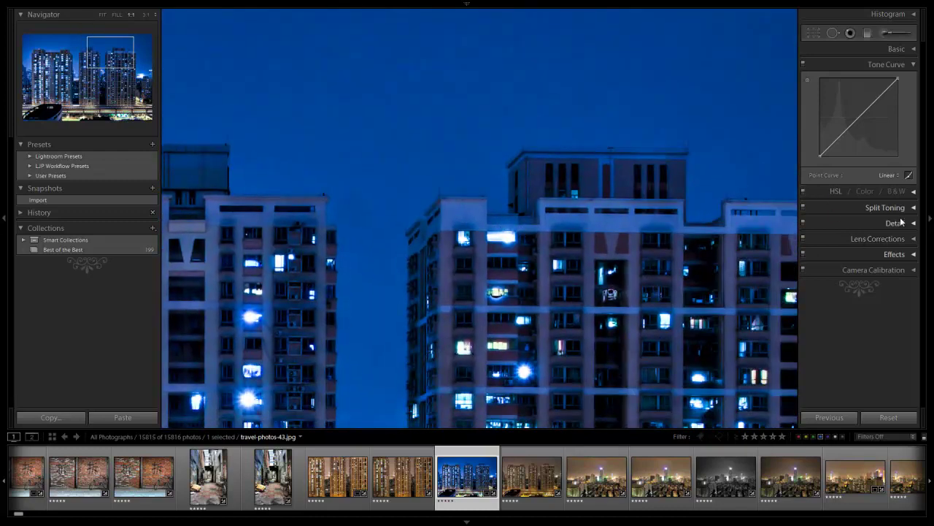
left_click(896, 223)
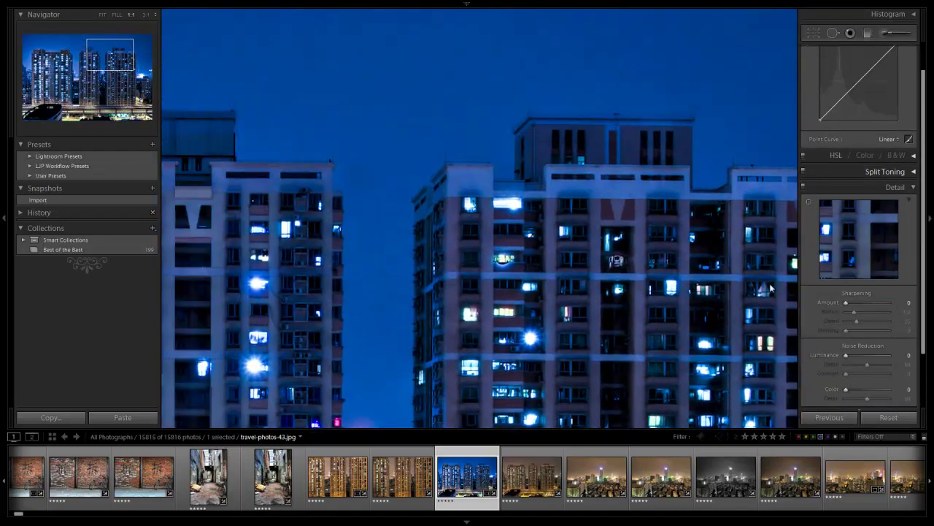
left_click_drag(846, 302, 861, 299)
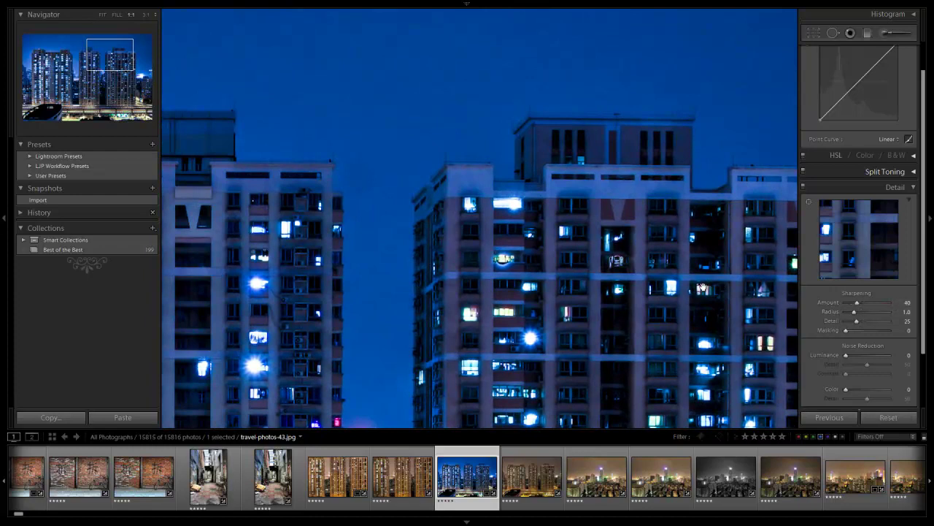
left_click_drag(864, 303, 861, 305)
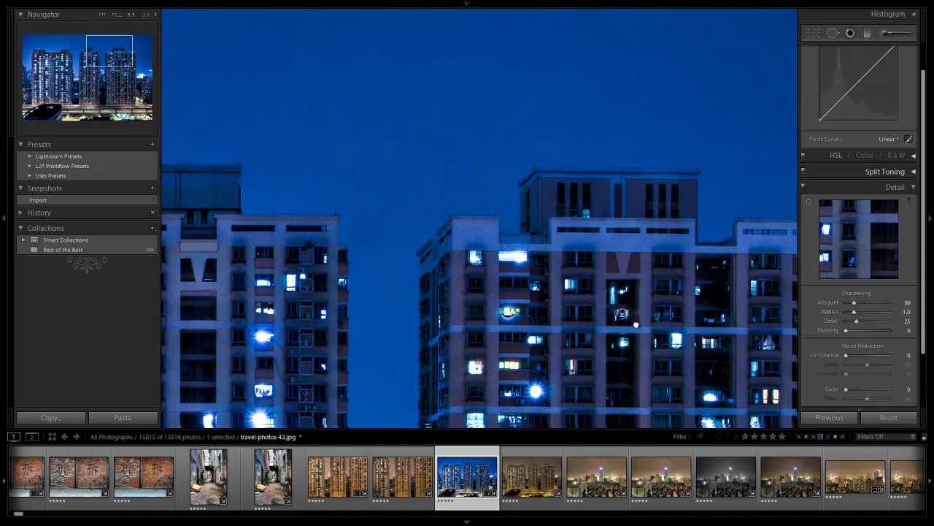
left_click_drag(865, 312, 869, 315)
left_click_drag(591, 345, 580, 235)
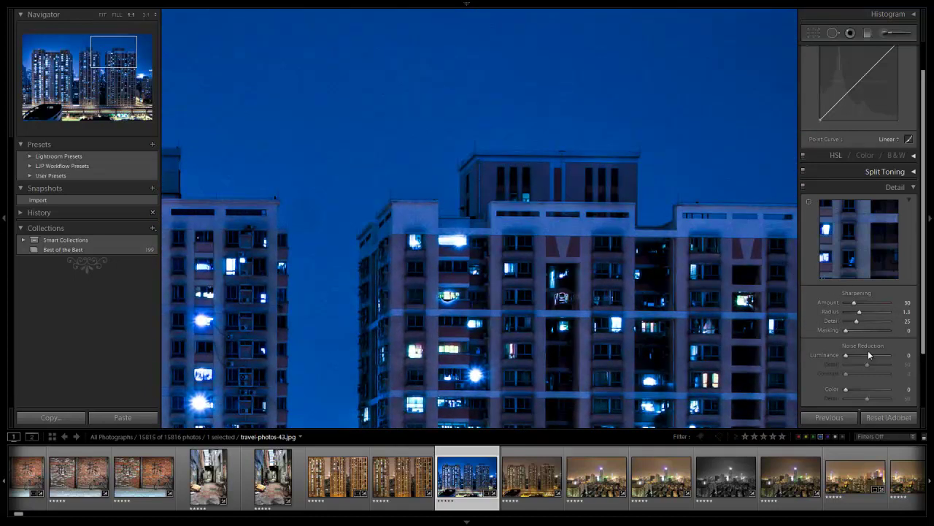
Add luminance noise reduction, judging the sky at 1:1, and settle Luminance at 20
key("shift+Up")
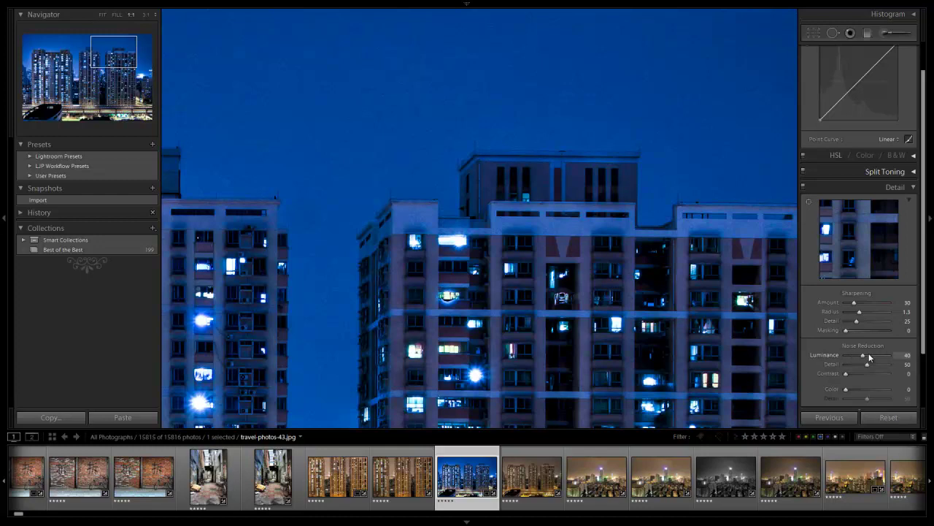
left_click_drag(374, 373, 454, 251)
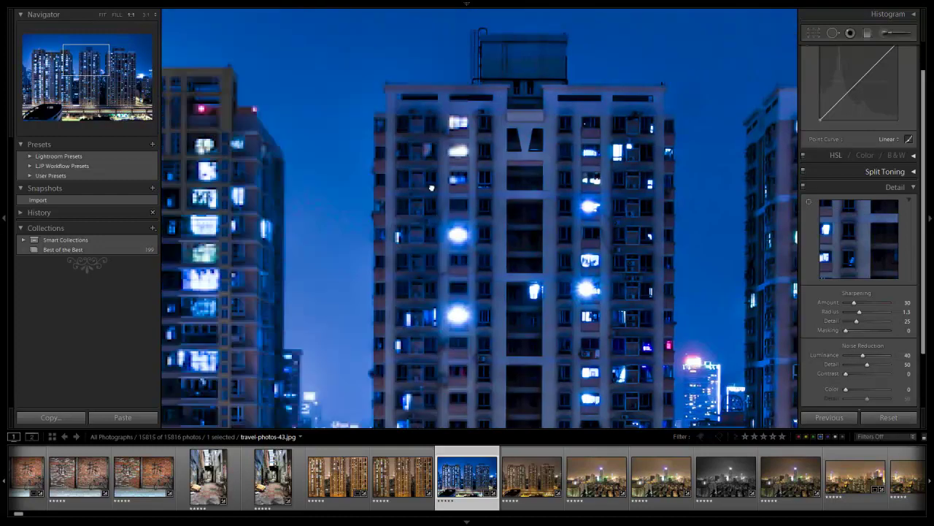
left_click_drag(431, 188, 620, 241)
left_click_drag(533, 226, 625, 294)
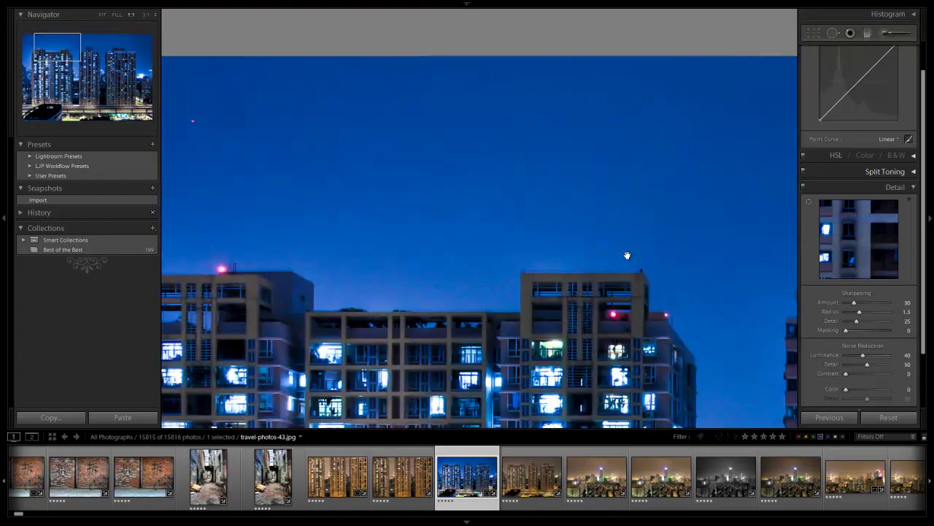
left_click(872, 355)
left_click(545, 258)
left_click(502, 69)
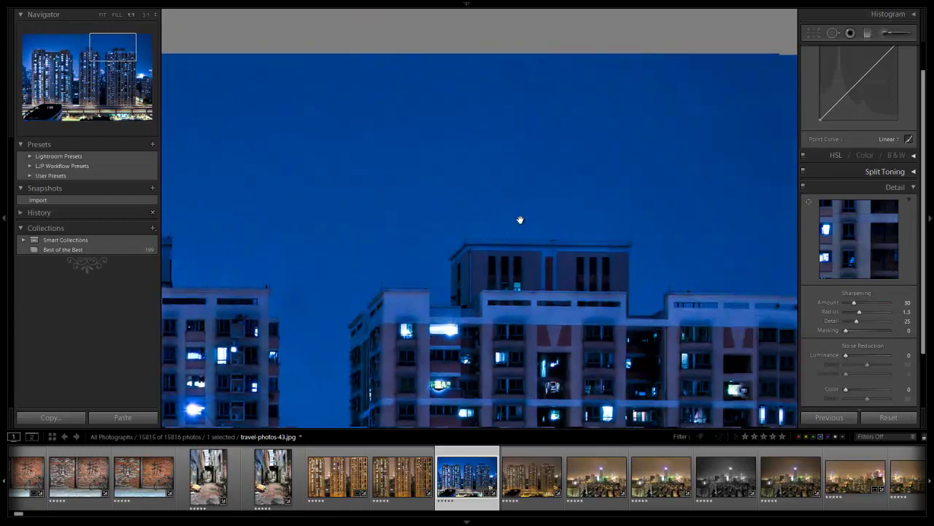
scroll(620, 246, "down", 5)
key("ctrl+minus")
key("ctrl+minus")
key("ctrl+minus")
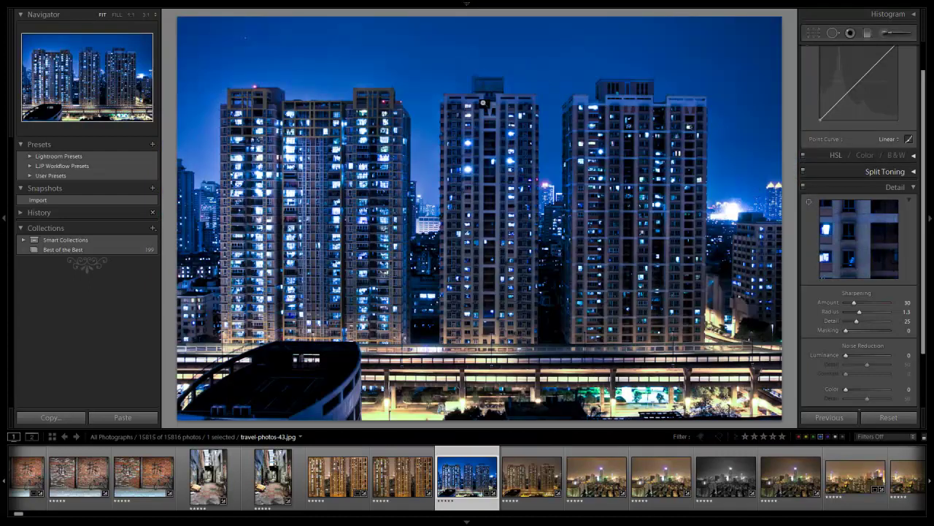
left_click(688, 155)
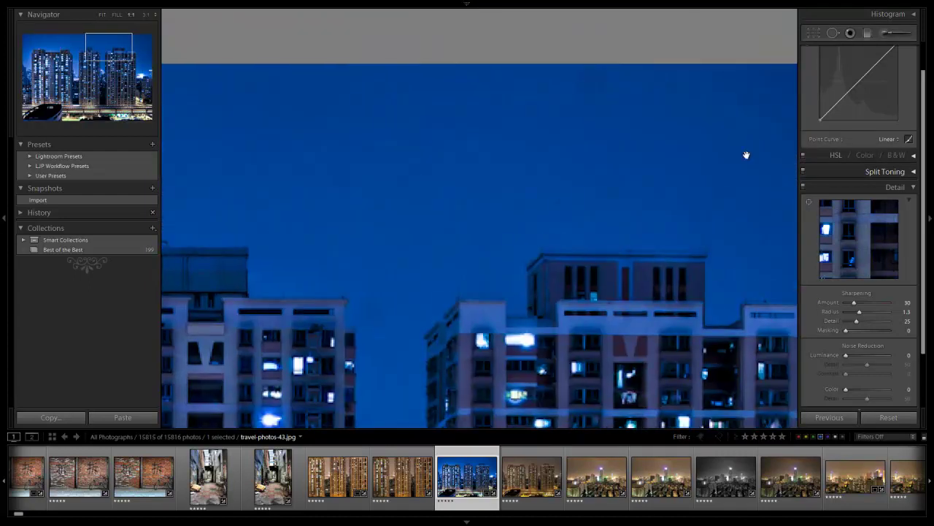
left_click_drag(846, 355, 858, 354)
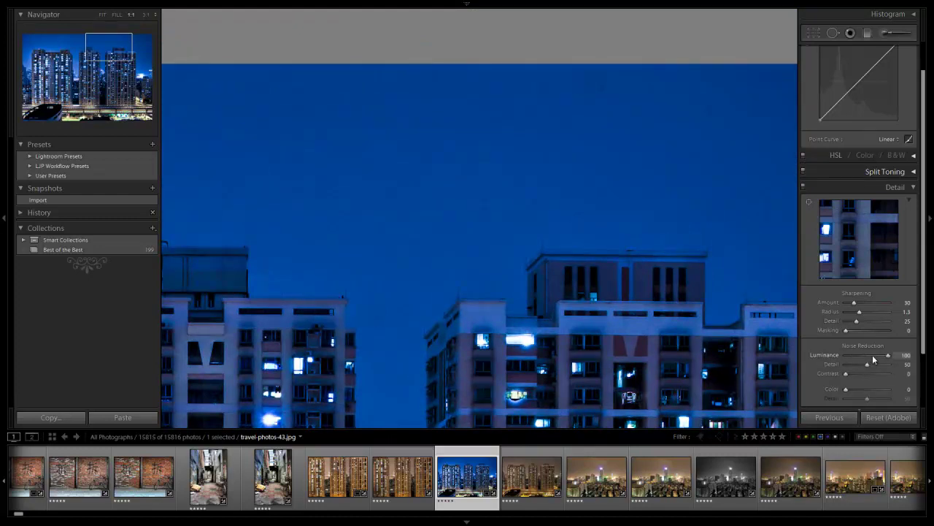
key("ctrl+z")
key("z")
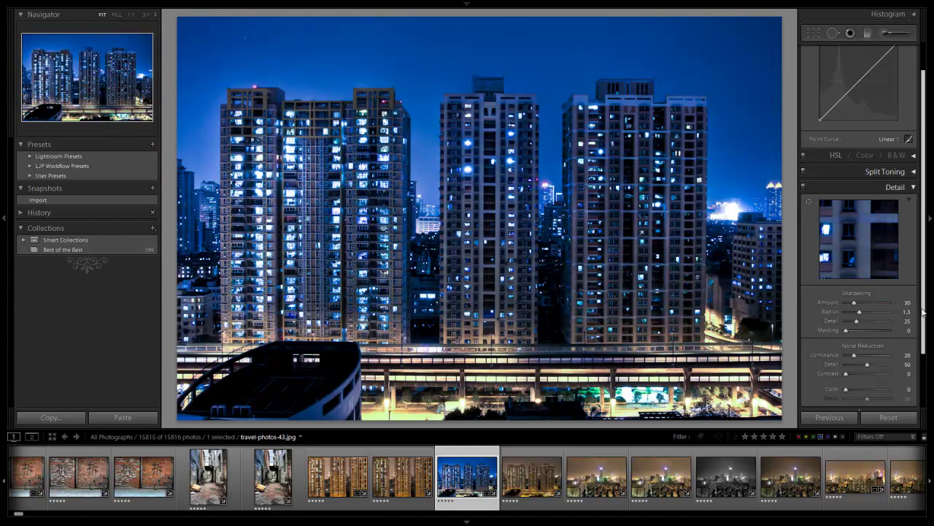
In Lens Corrections, set Lens Vignetting Amount +50 with Midpoint 30, then collapse the panel
scroll(899, 307, "down", 2)
scroll(899, 305, "down", 1)
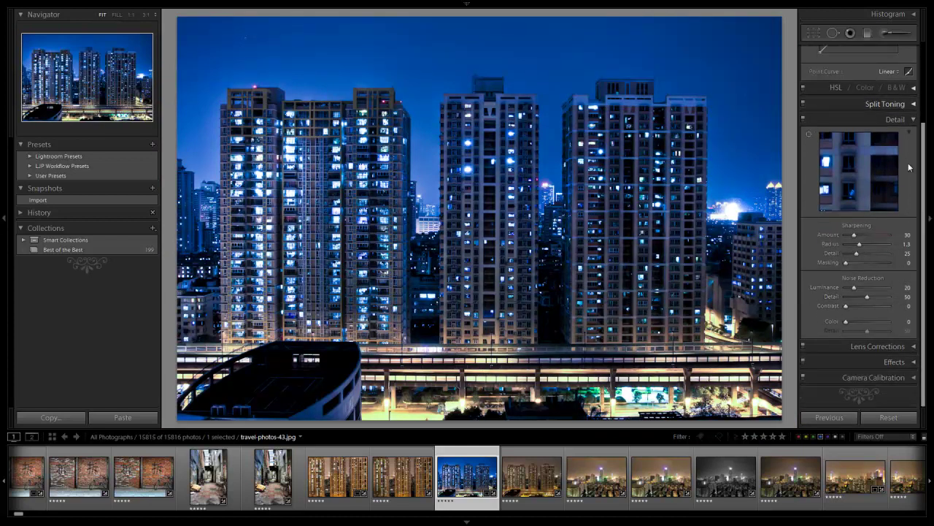
left_click(911, 120)
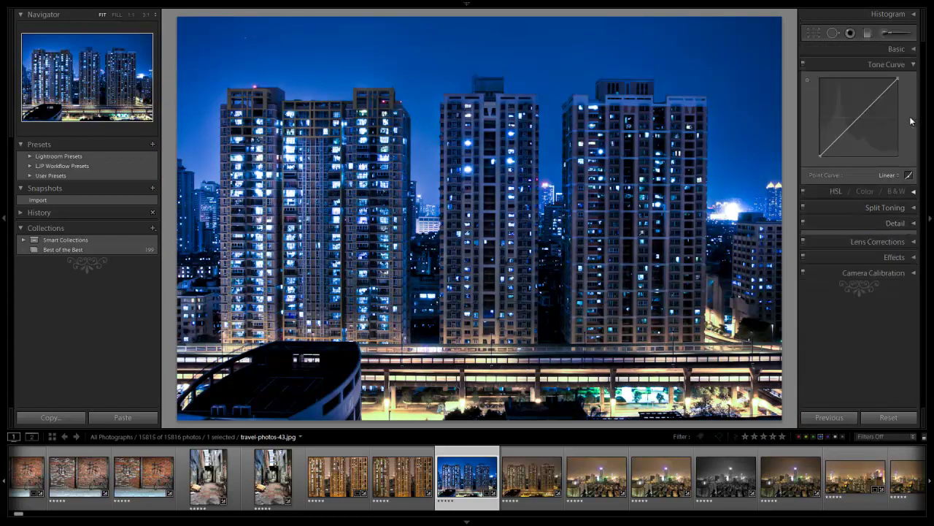
left_click(905, 240)
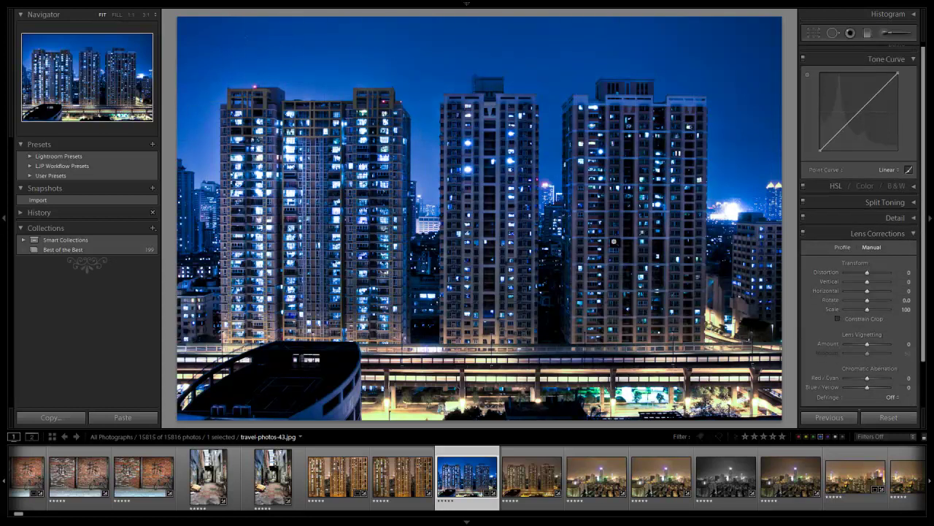
left_click_drag(876, 344, 878, 347)
left_click(878, 347)
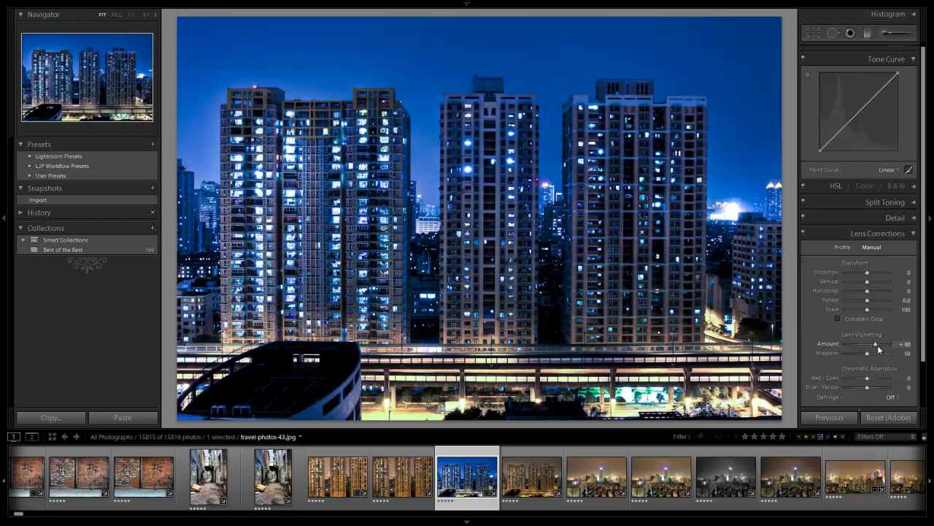
key("Down")
key("Down")
key("Down")
key("Down")
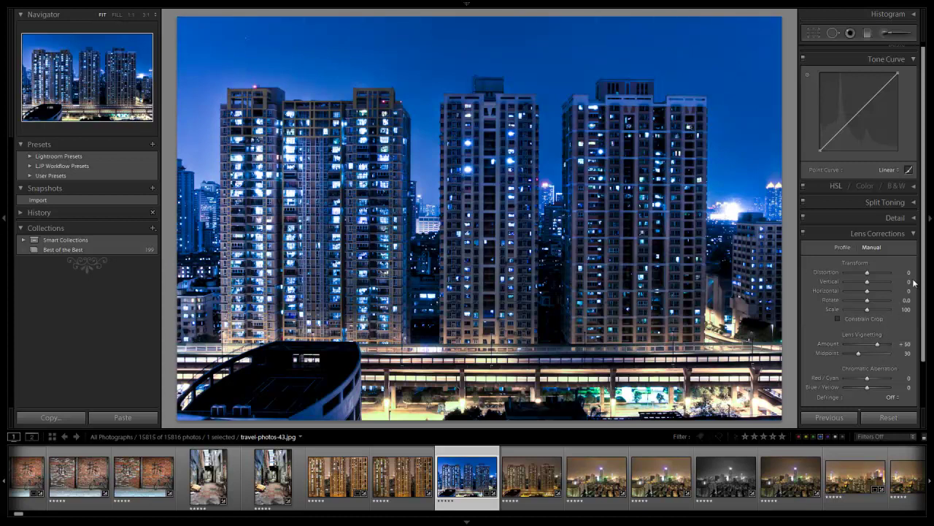
scroll(913, 282, "up", 1)
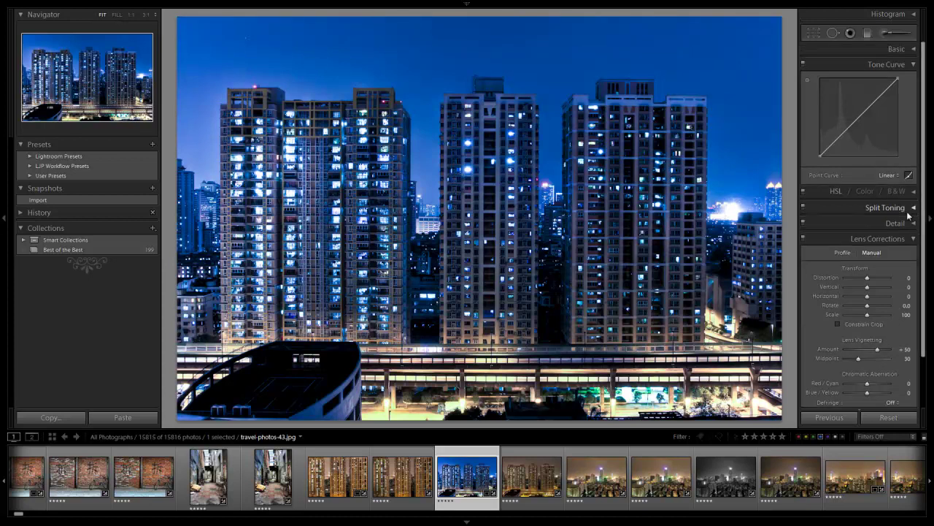
left_click(908, 240)
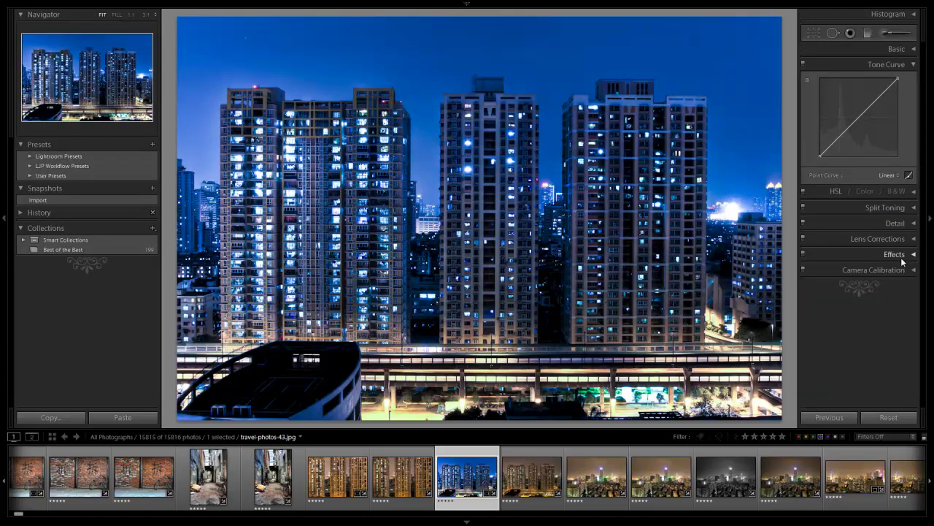
With Spot Removal in Heal mode, zoom into the top-left sky and heal two specks
left_click(872, 64)
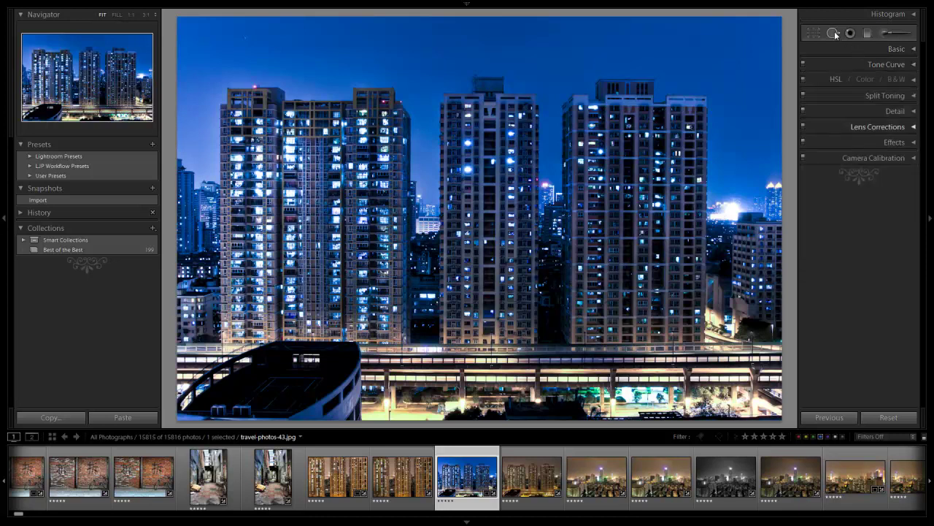
left_click(832, 33)
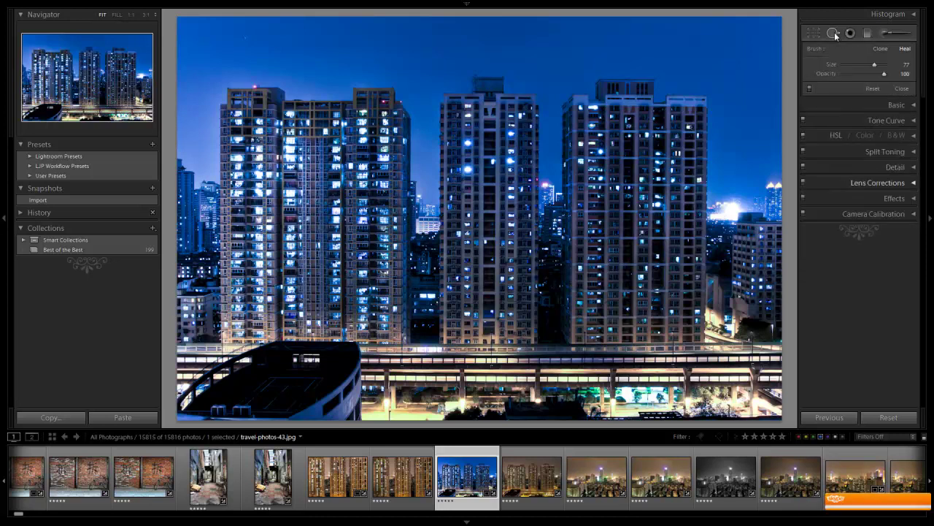
scroll(249, 57, "down", 2)
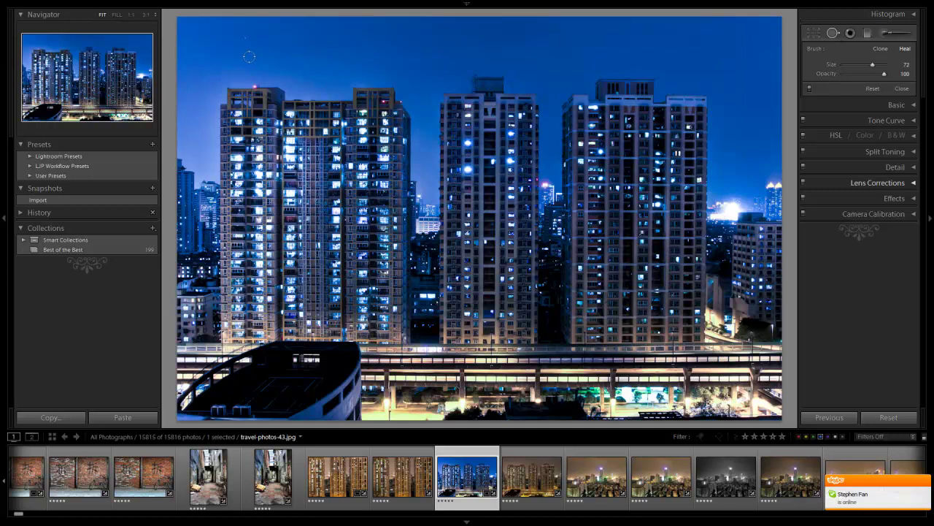
key("z")
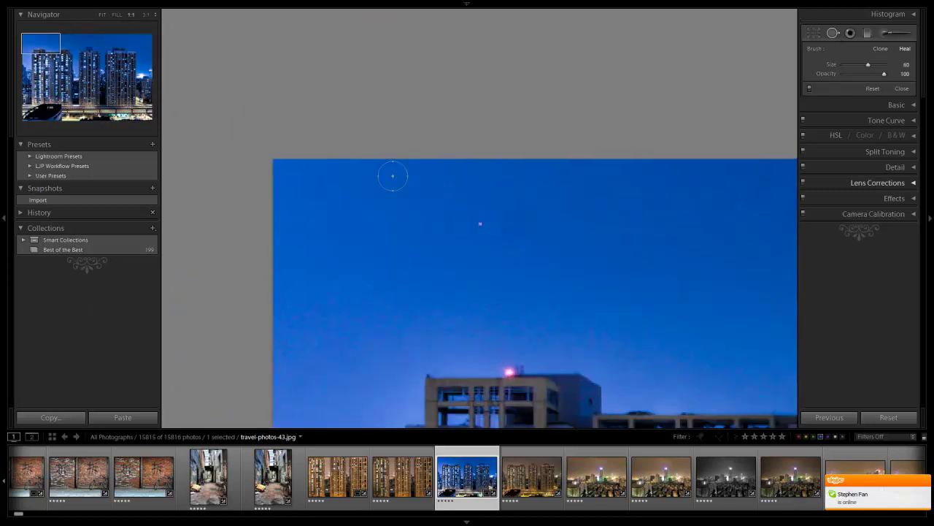
scroll(480, 200, "down", 5)
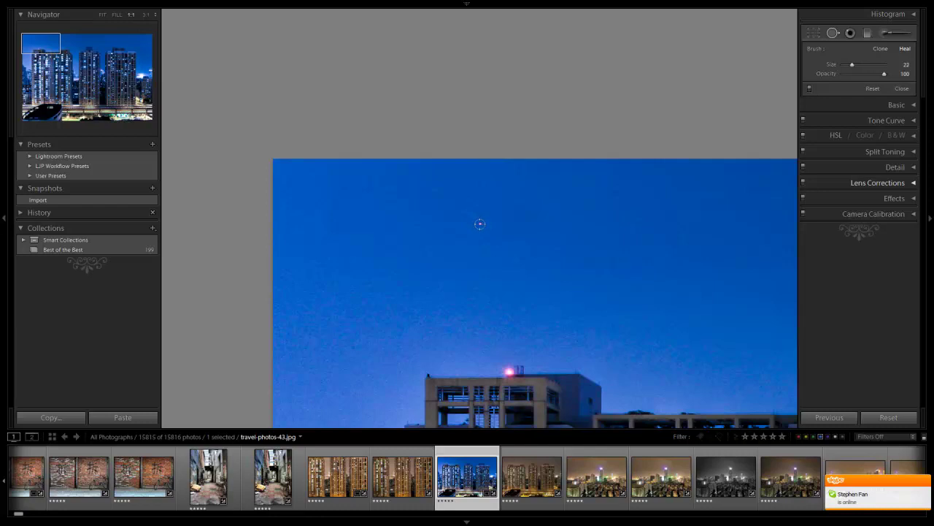
left_click(479, 224)
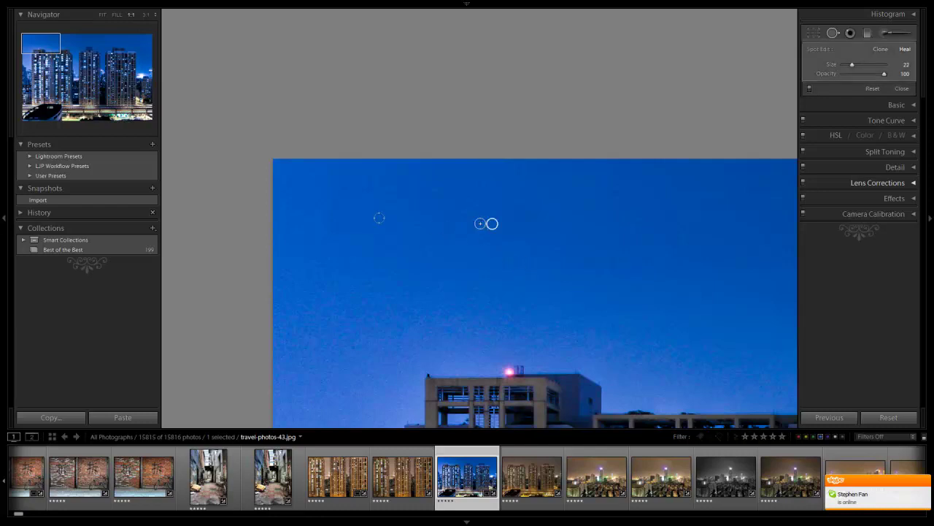
scroll(354, 221, "up", 8)
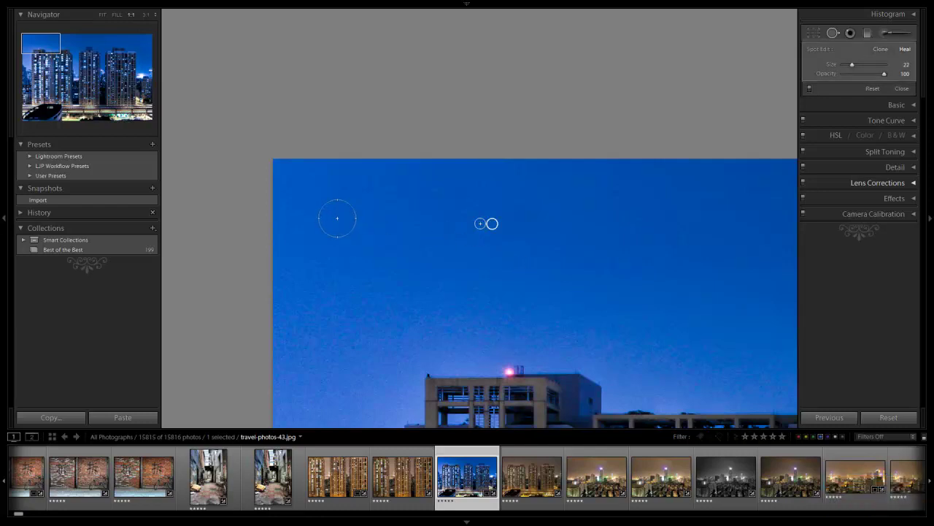
left_click(341, 216)
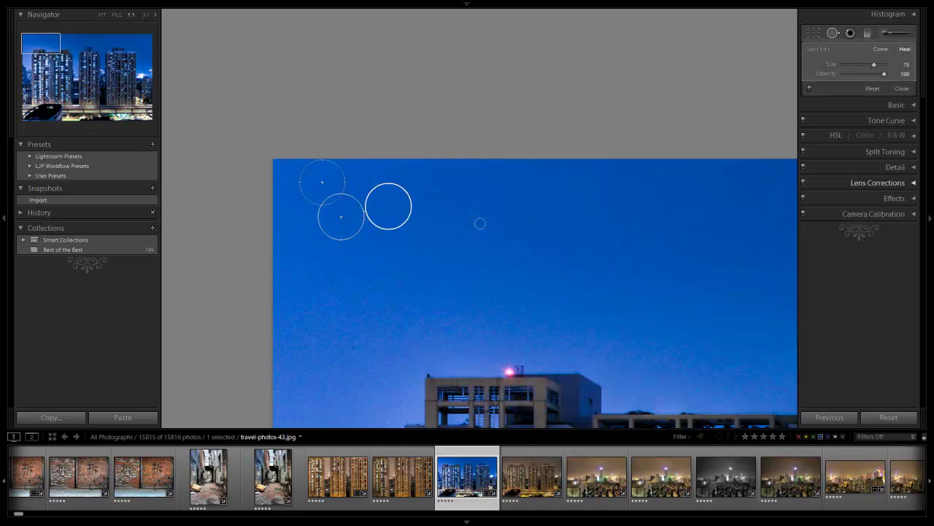
Pan across the rooftops and heal three more specks in the upper sky
left_click_drag(508, 274, 360, 202)
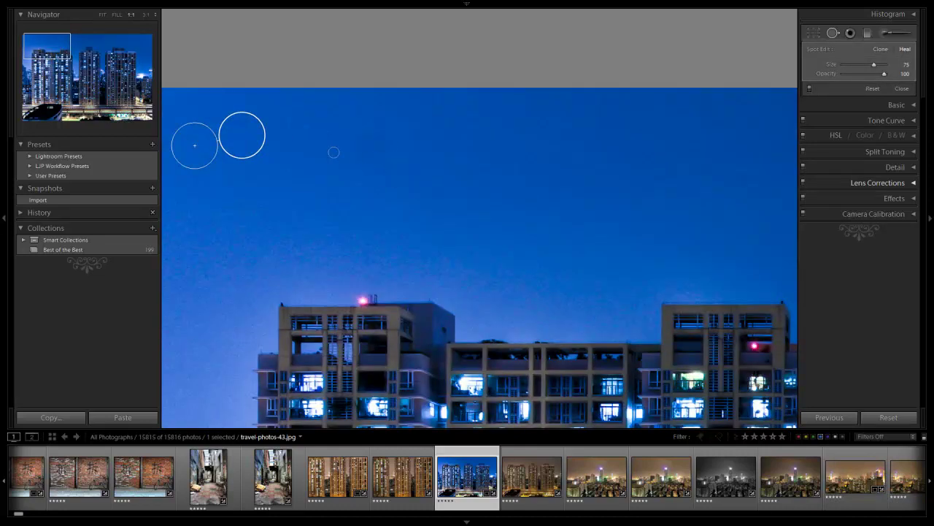
scroll(397, 146, "up", 1)
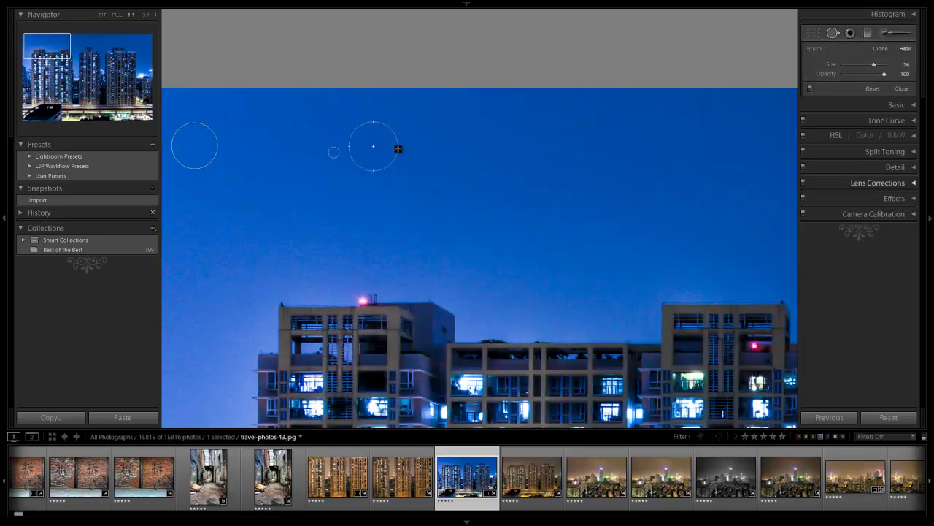
left_click(407, 215)
mouse_move(292, 317)
left_mouse_down()
mouse_move(381, 216)
mouse_move(402, 153)
left_mouse_up()
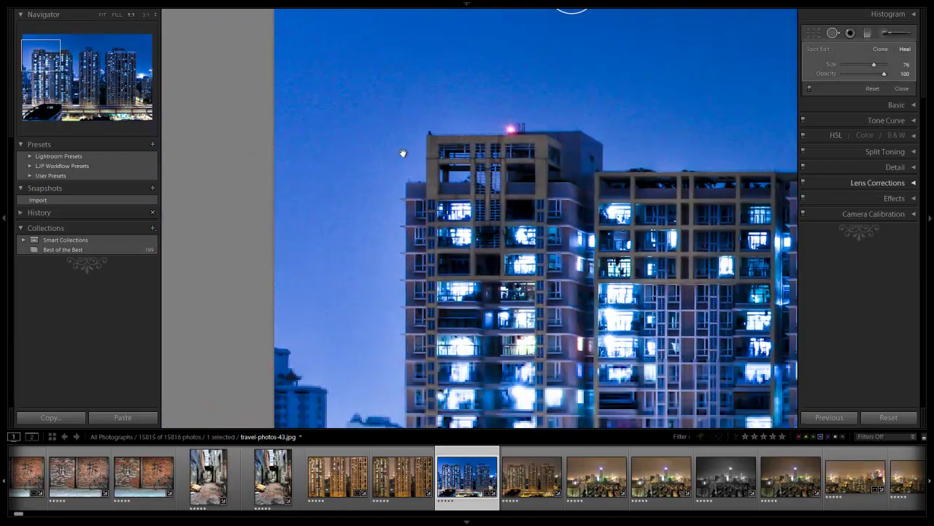
left_click_drag(382, 201, 252, 209)
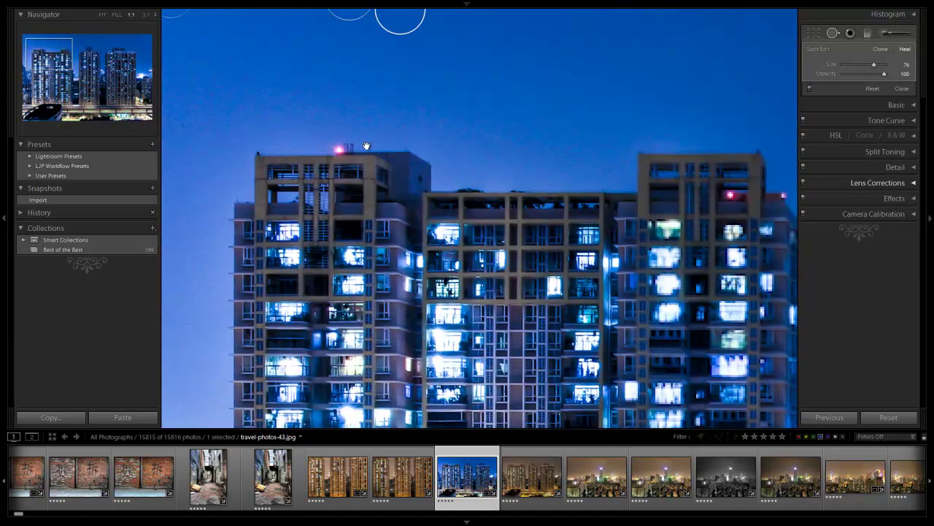
left_click_drag(482, 122, 289, 254)
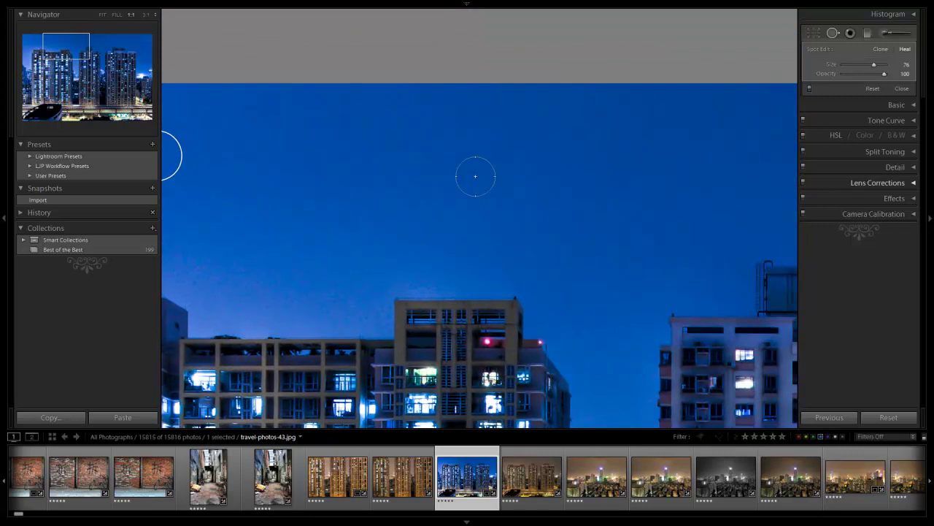
scroll(474, 171, "down", 4)
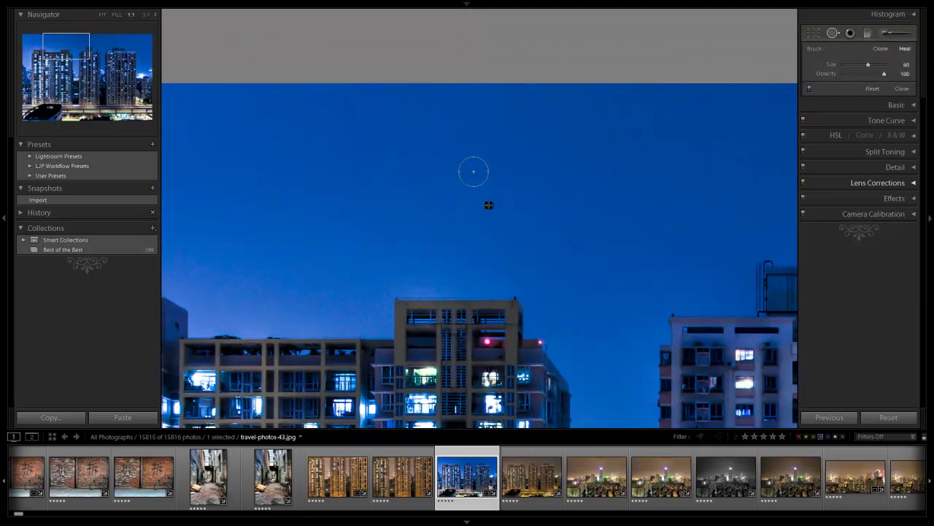
left_click_drag(473, 171, 231, 155)
left_click(230, 156)
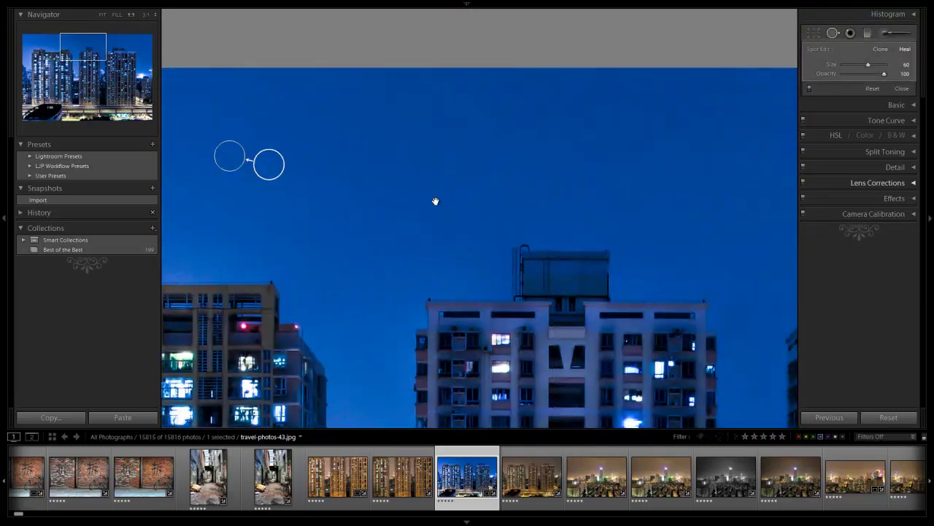
scroll(391, 208, "down", 2)
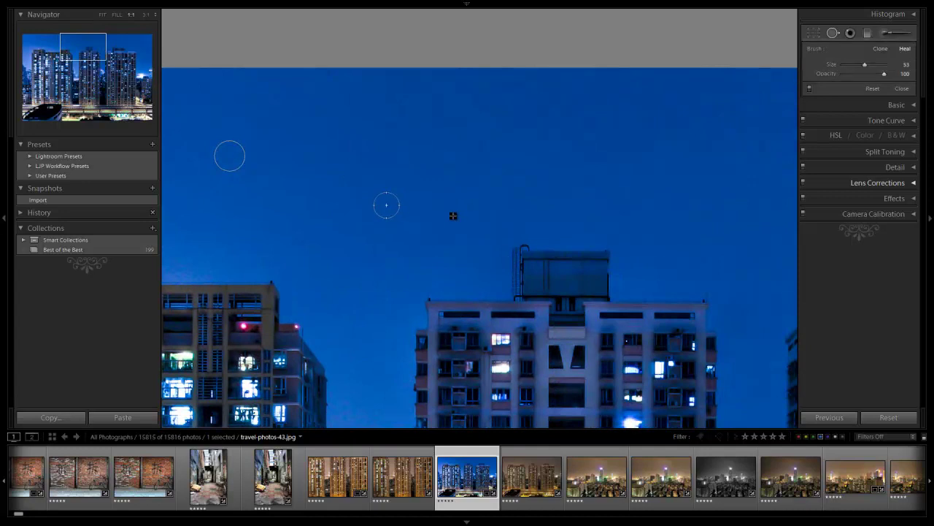
left_click(340, 138)
Heal the speck between the two apartment blocks from clean sky, then close Spot Removal
left_click_drag(636, 217, 377, 236)
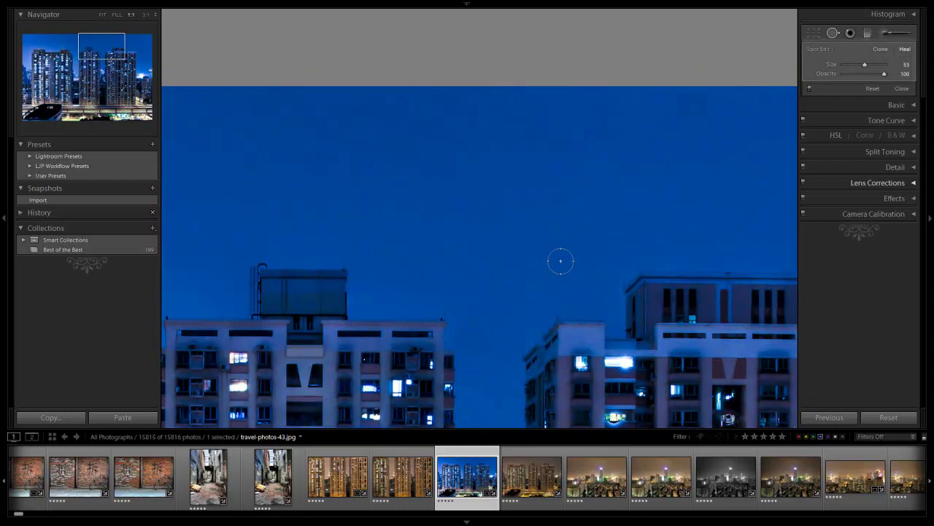
mouse_move(489, 323)
left_mouse_down()
mouse_move(488, 260)
mouse_move(457, 229)
left_mouse_up()
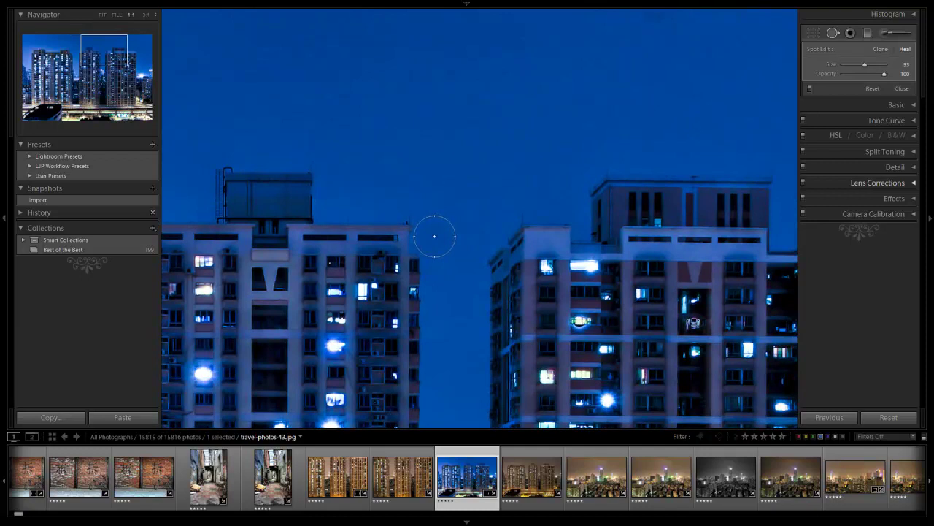
scroll(439, 255, "up", 3)
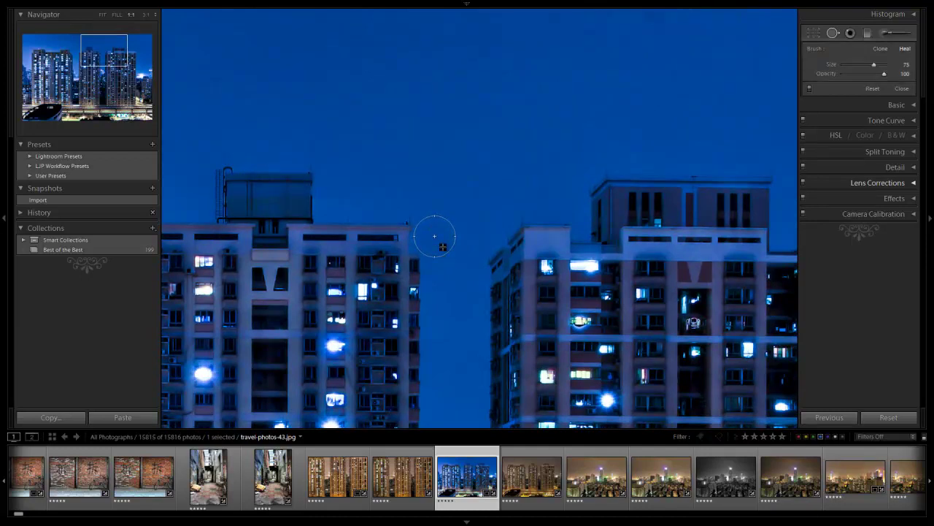
left_click(434, 236)
mouse_move(474, 234)
left_mouse_down()
mouse_move(448, 278)
mouse_move(462, 221)
mouse_move(430, 193)
left_mouse_up()
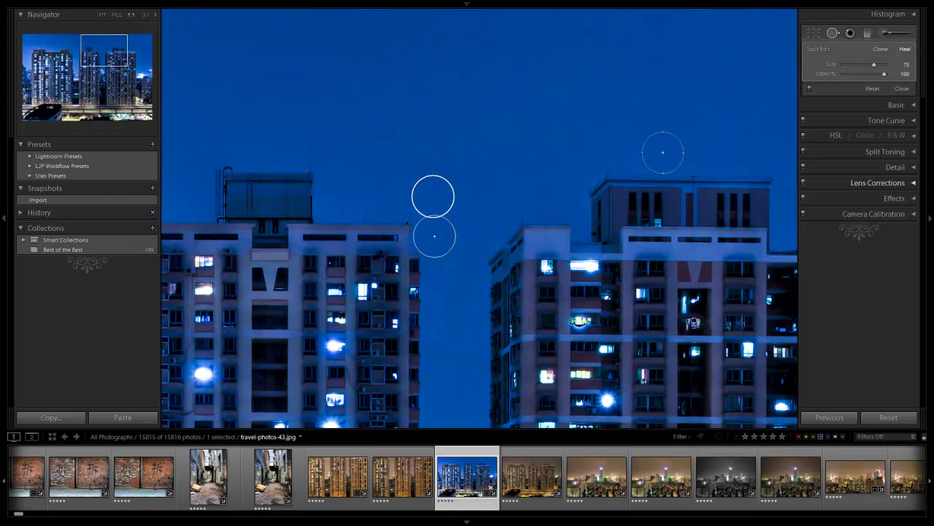
left_click(832, 34)
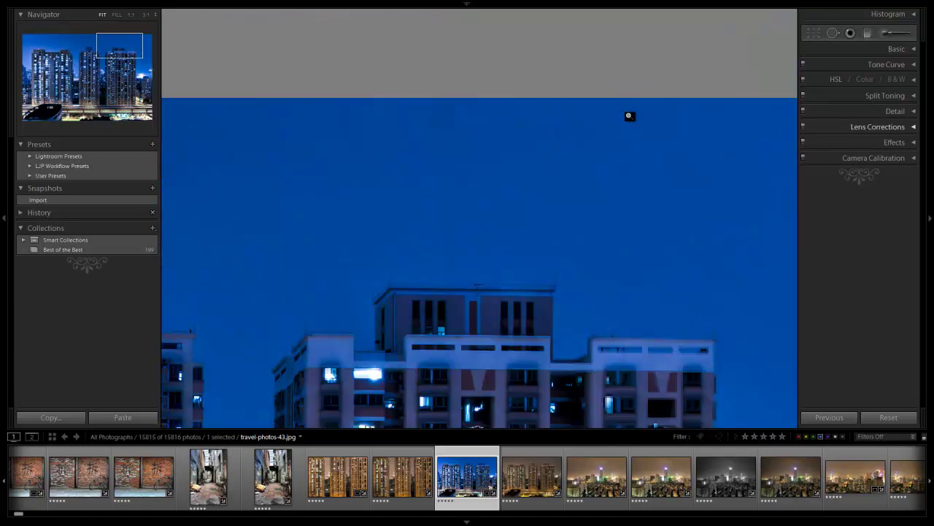
Zoom to 1:1 on the right sky, resume Spot Removal, and heal an upper-sky speck
left_click(628, 114)
left_click(514, 78)
left_click_drag(514, 79, 767, 103)
left_click(832, 33)
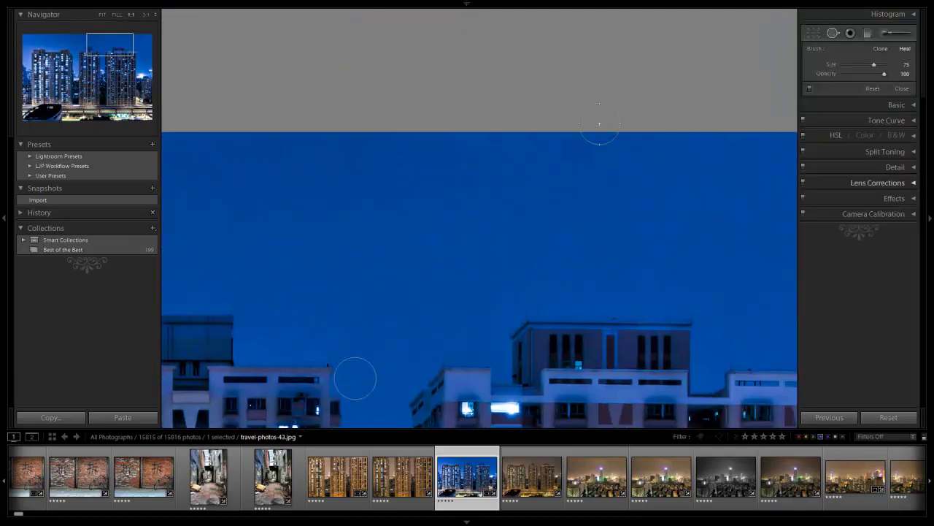
left_click(575, 153)
left_click_drag(534, 152, 544, 152)
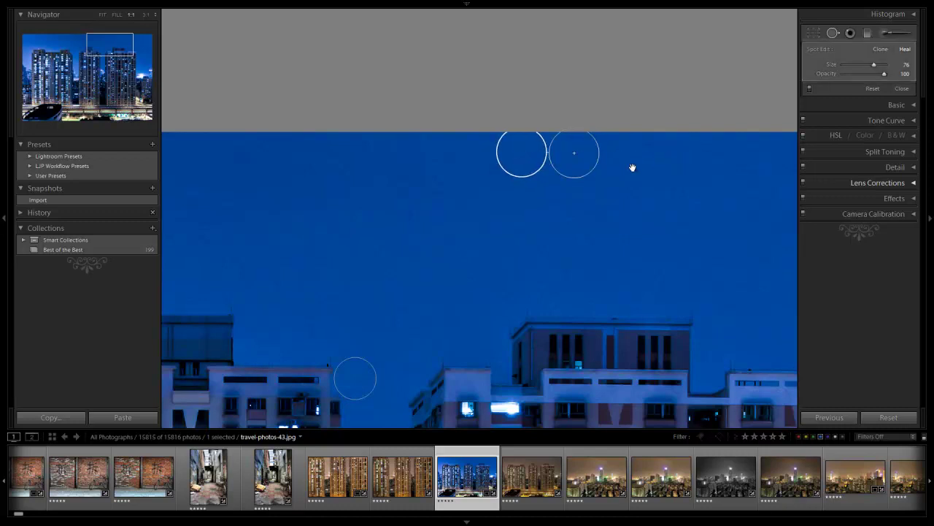
Heal the remaining top-right specks at brush Size 45, repositioning sources, then fit the view
left_click_drag(448, 153, 499, 183)
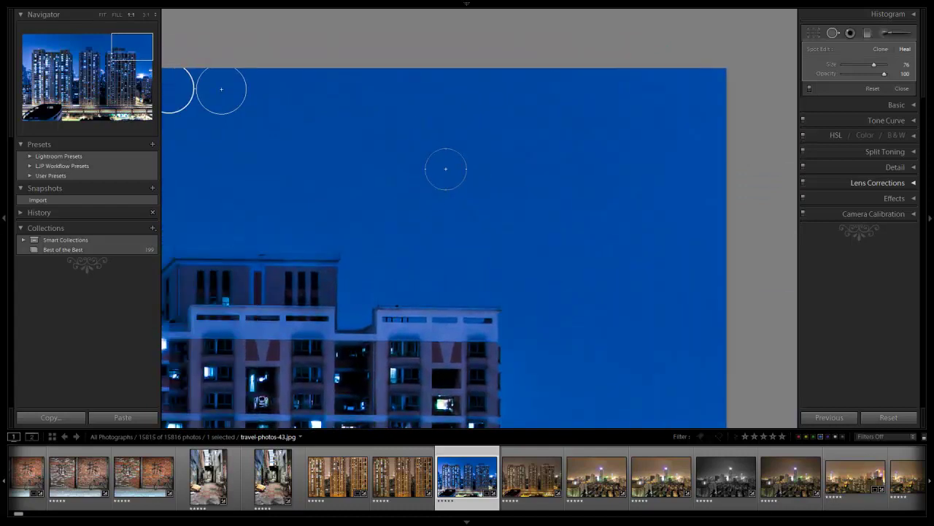
key("bracketleft")
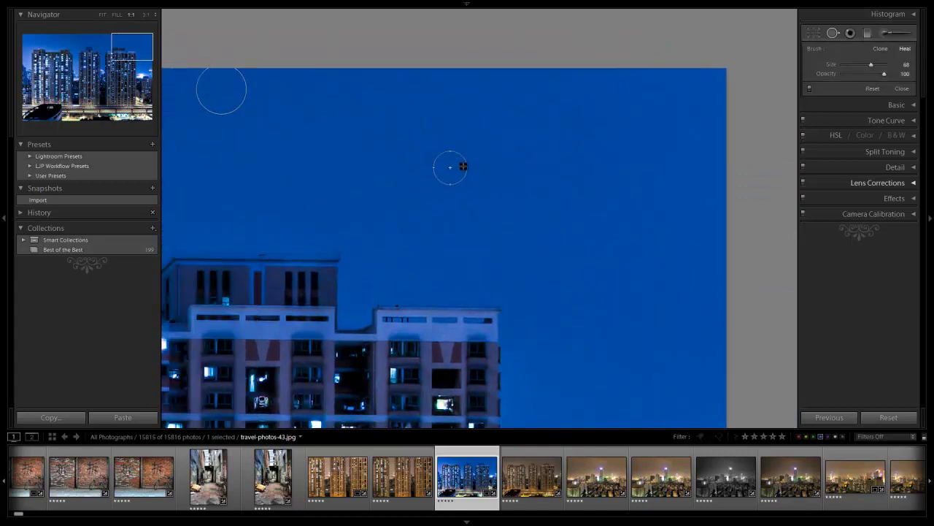
left_click(449, 167)
mouse_move(486, 206)
left_mouse_down()
mouse_move(485, 162)
mouse_move(491, 176)
left_mouse_up()
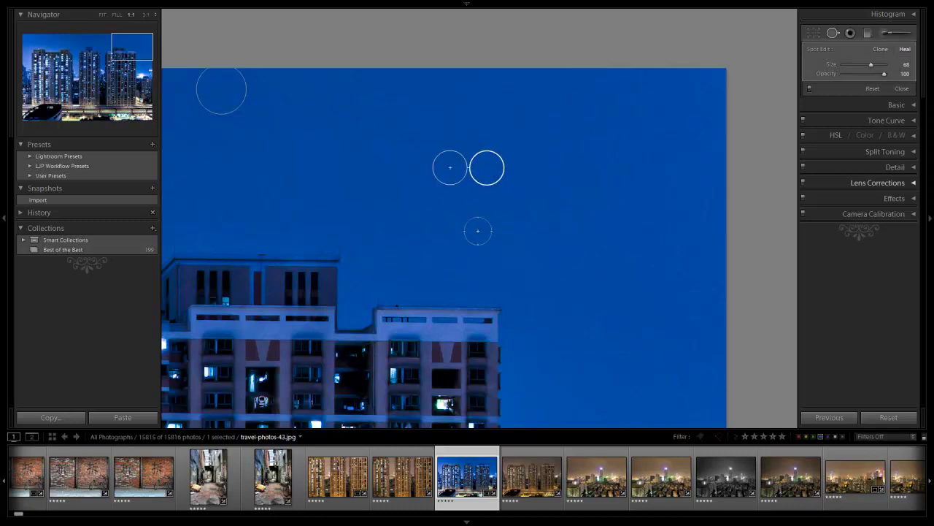
left_click(402, 264)
left_click_drag(372, 239, 416, 260)
scroll(427, 210, "right", 5)
scroll(427, 210, "down", 1)
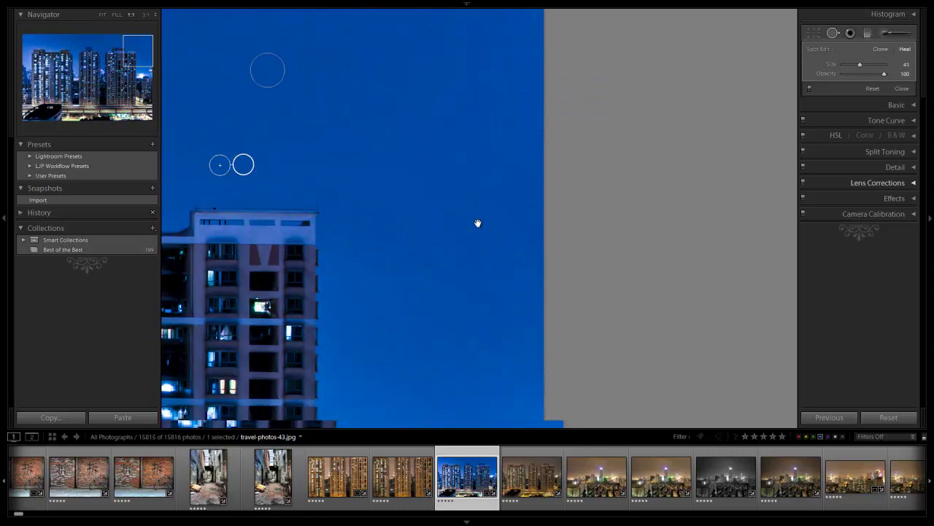
key("Escape")
left_click(388, 135)
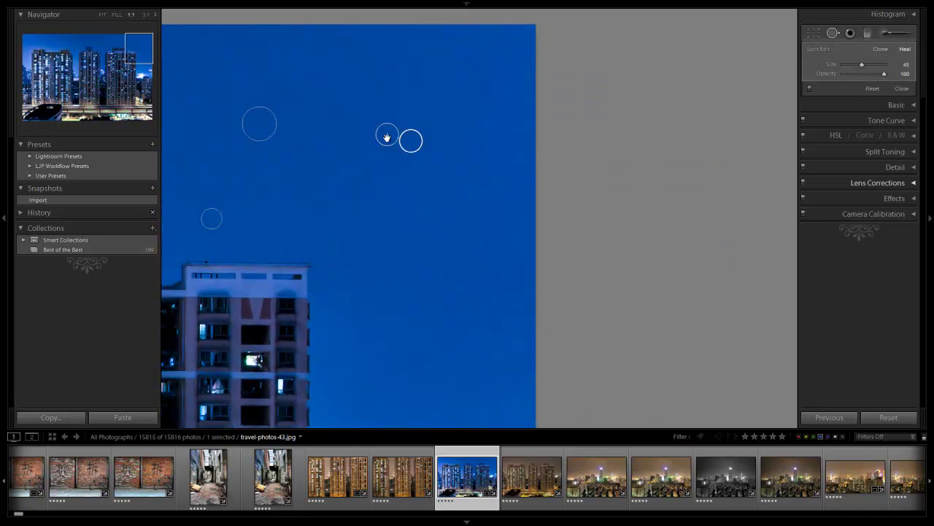
left_click(406, 236)
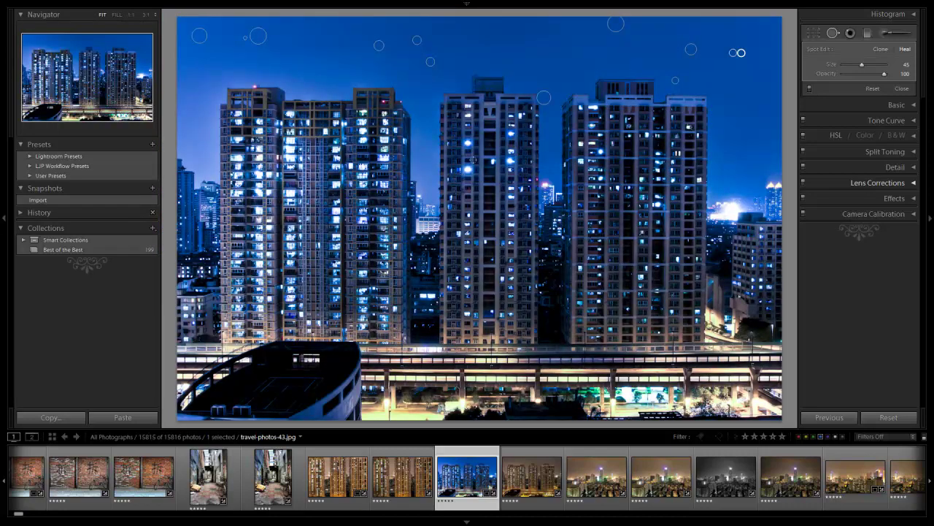
Close the Spot Removal tool so the cleaned cityscape shows without heal markers
left_click(830, 38)
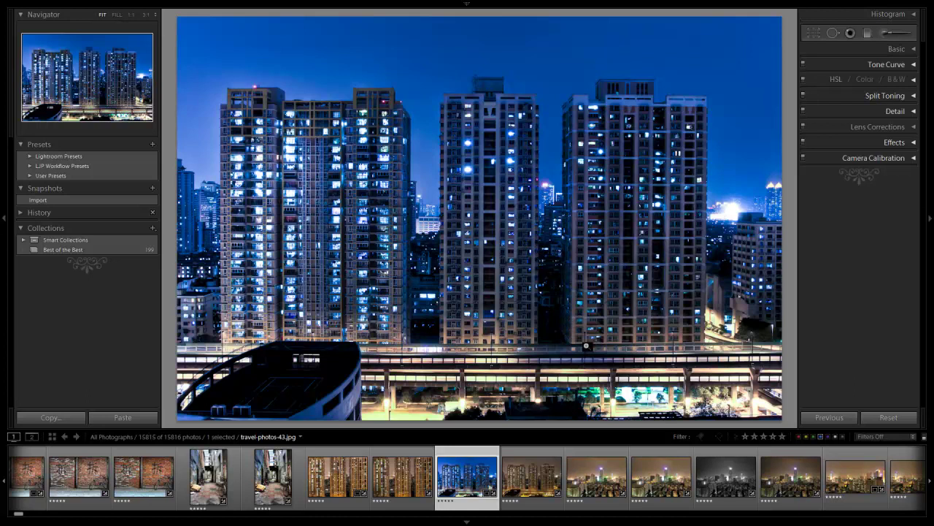
Start a graduated filter with all effect sliders reset to zero and an orange colour tint
left_click(868, 33)
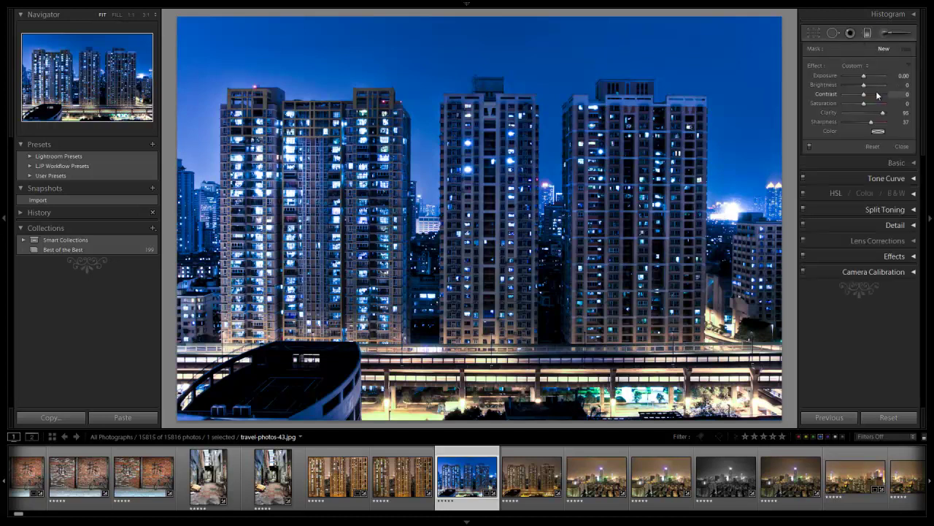
key("alt")
left_click(813, 66, "alt")
left_click(878, 131)
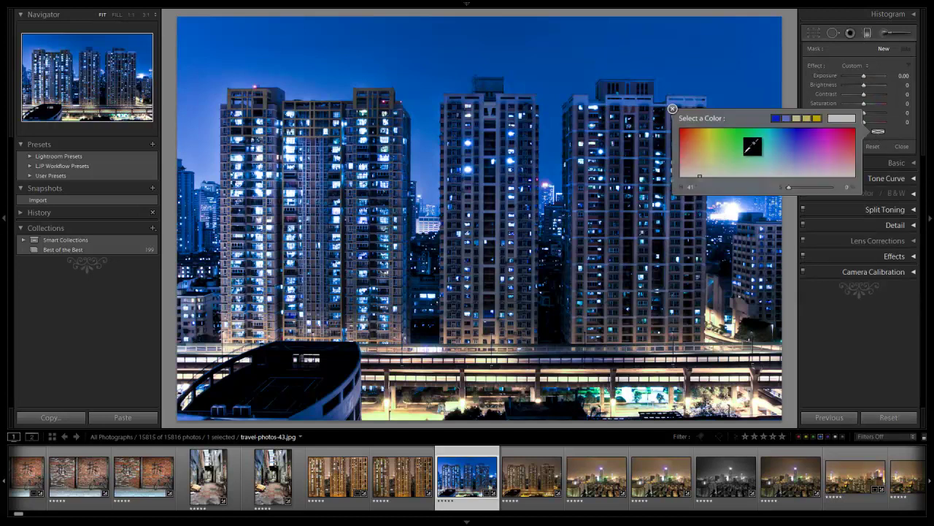
left_click_drag(745, 155, 693, 146)
left_click(672, 109)
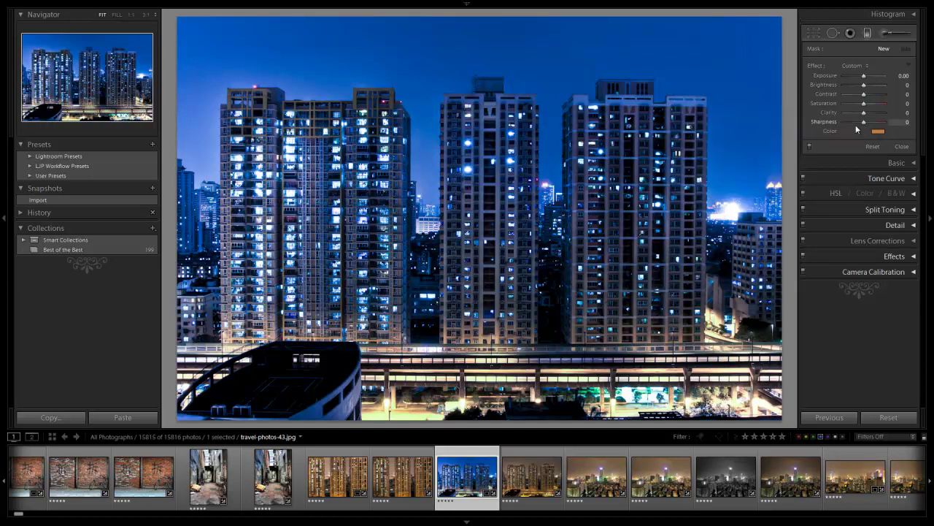
Draw a level graduated filter across the tower blocks and nudge it slightly lower
key("shift")
left_click_drag(484, 272, 487, 125)
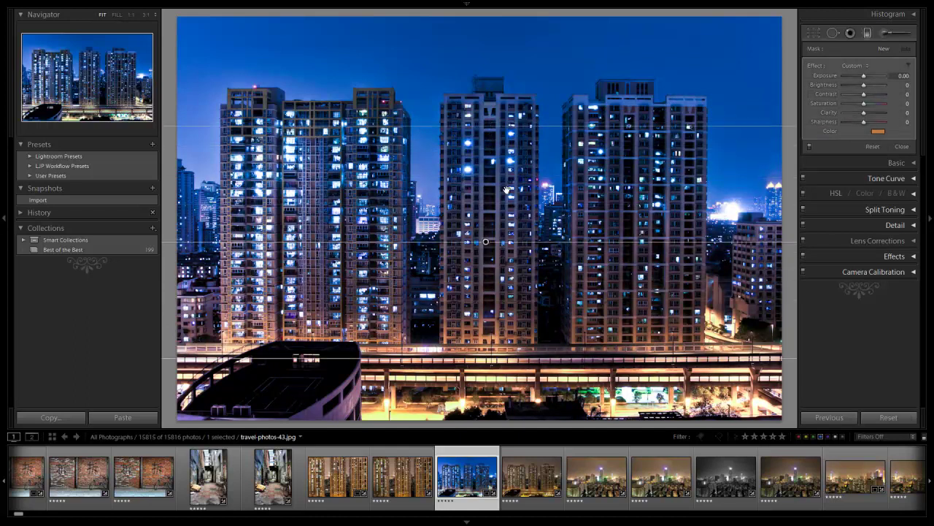
key("shift")
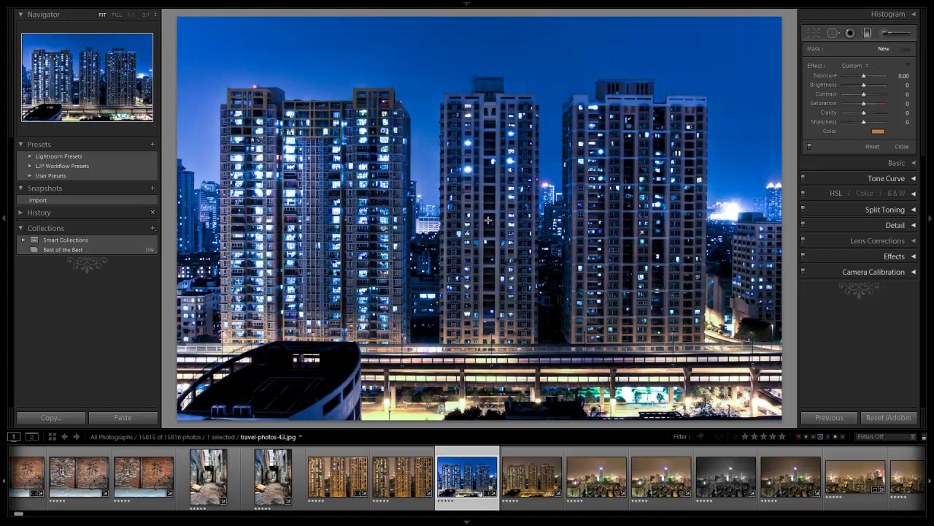
left_click_drag(487, 220, 491, 158)
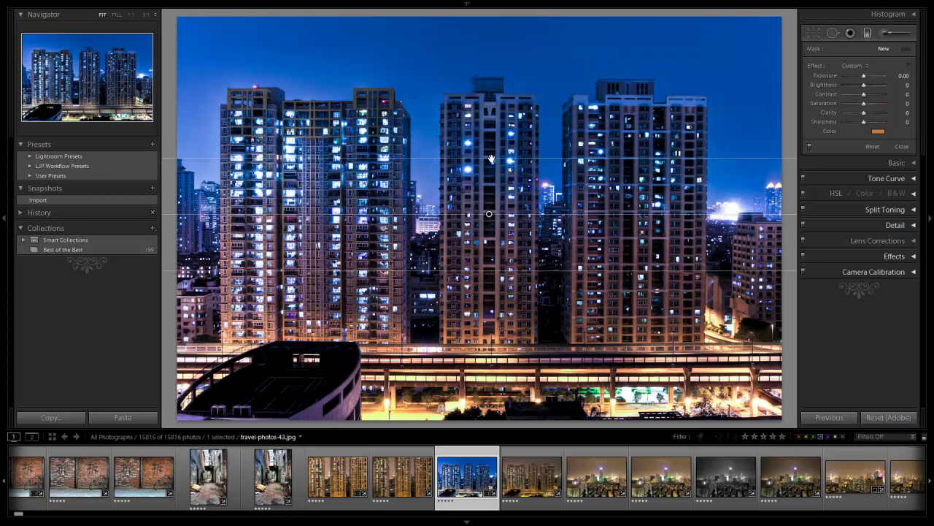
left_click_drag(492, 158, 489, 166)
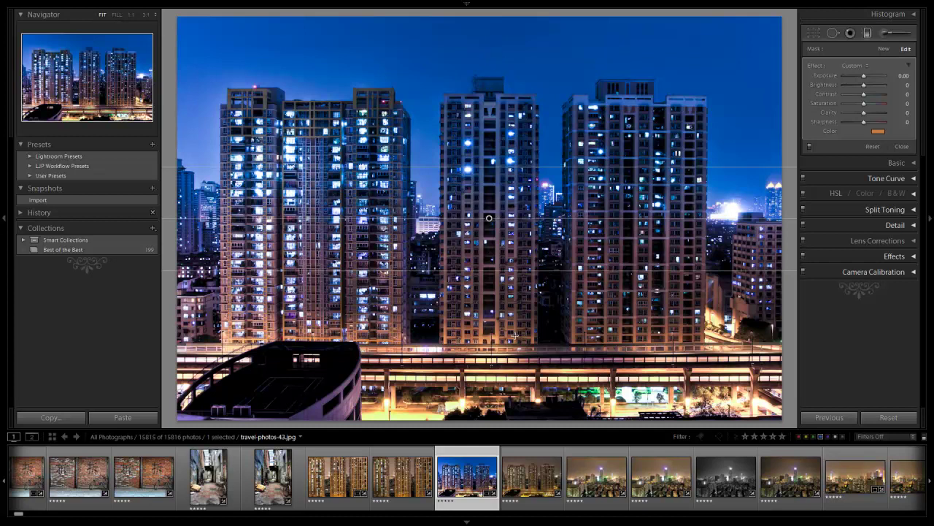
Tint the graduated filter a warm orange colour
left_click(879, 131)
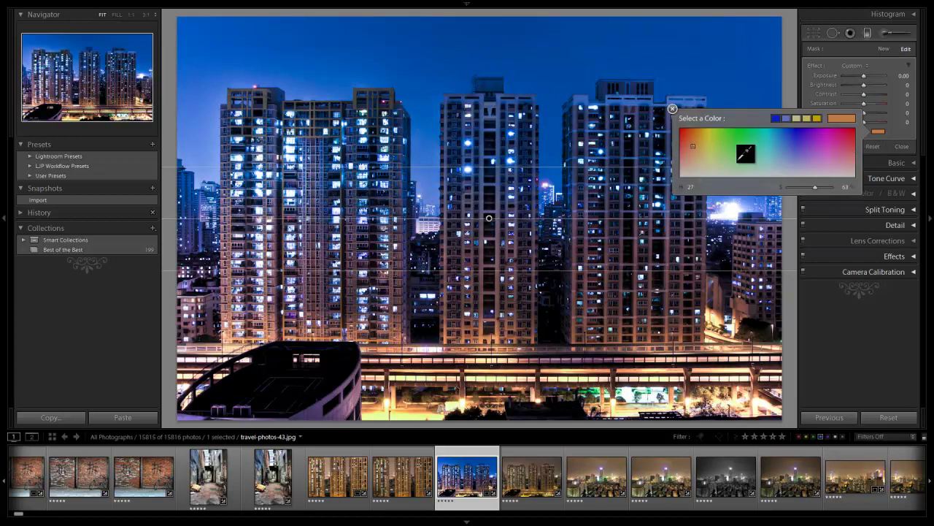
left_click(705, 146)
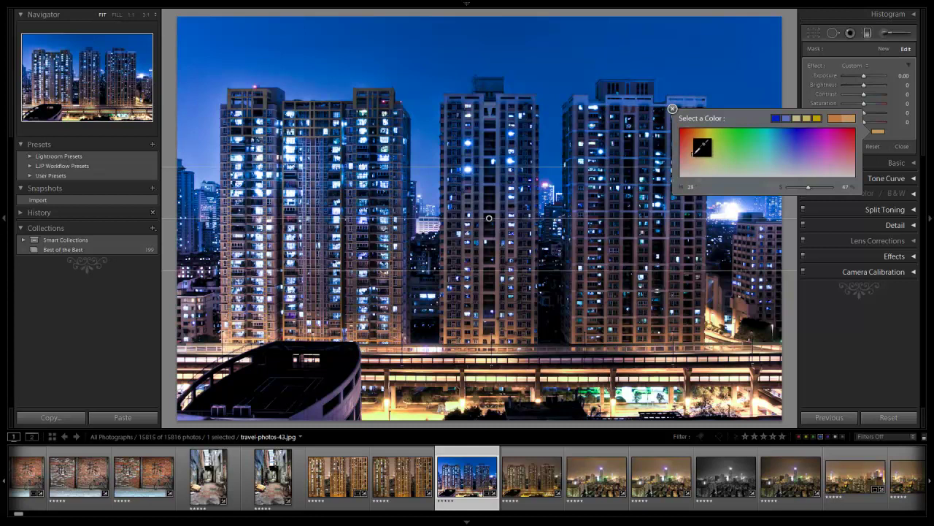
mouse_move(693, 154)
left_mouse_down()
mouse_move(683, 149)
mouse_move(705, 157)
mouse_move(698, 158)
mouse_move(701, 144)
left_mouse_up()
left_click(672, 109)
Raise the filter's Contrast to 61 and move the filter higher up the buildings
left_click_drag(863, 94, 874, 96)
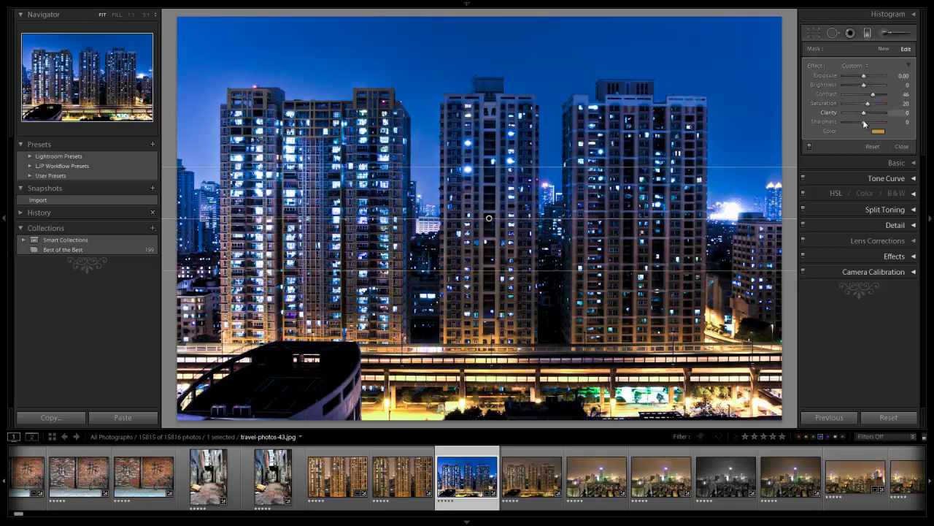
left_click_drag(873, 95, 877, 95)
left_click_drag(489, 201, 498, 235)
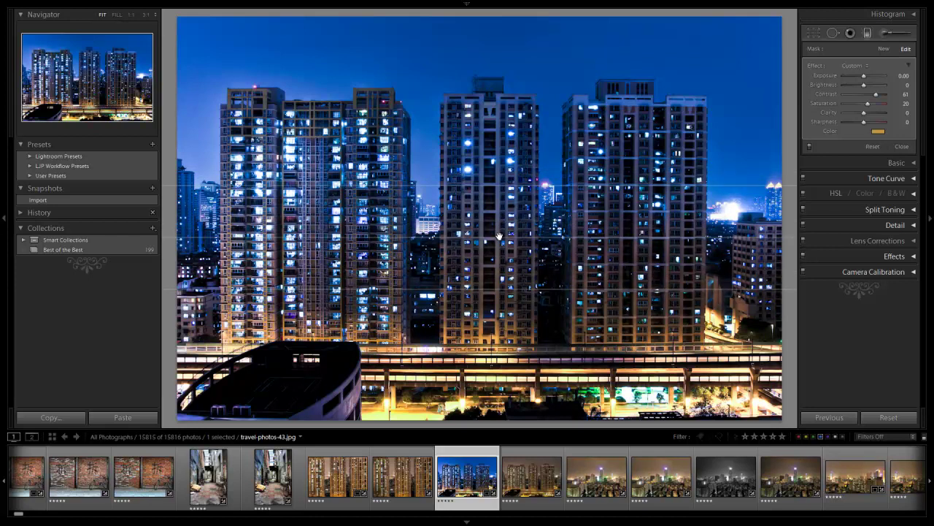
Draw a second graduated filter lower on the photo
left_click(867, 34)
left_click(867, 33)
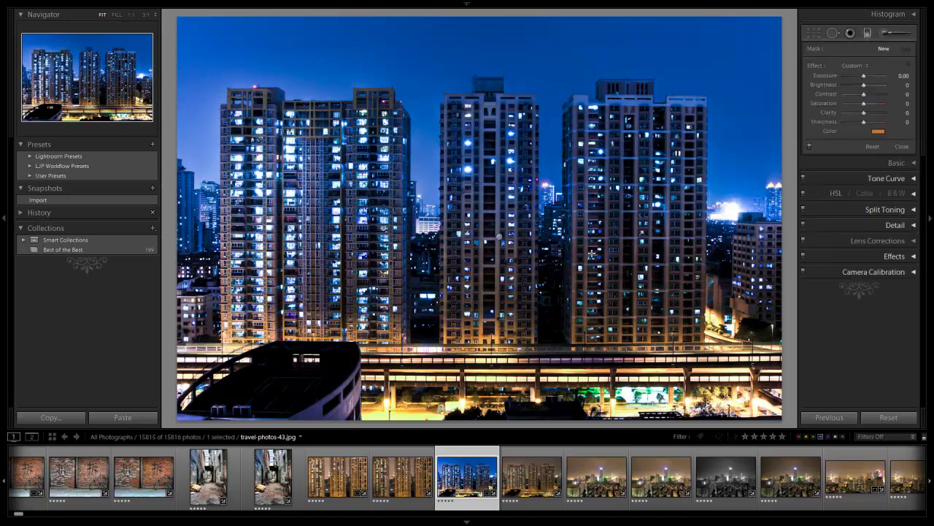
left_click_drag(496, 378, 508, 232)
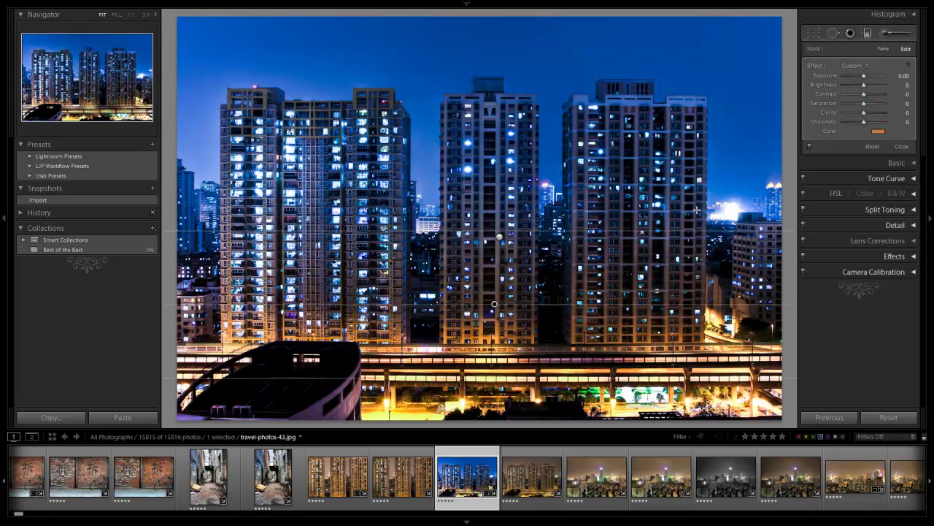
Undo the extra filter, exit the graduated filter tool and expand the Basic panel
key("ctrl+z")
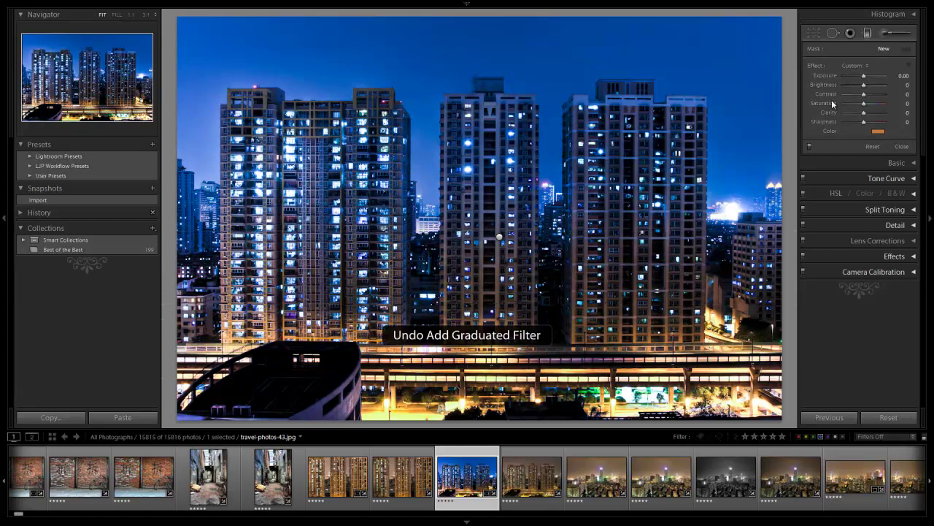
key("m")
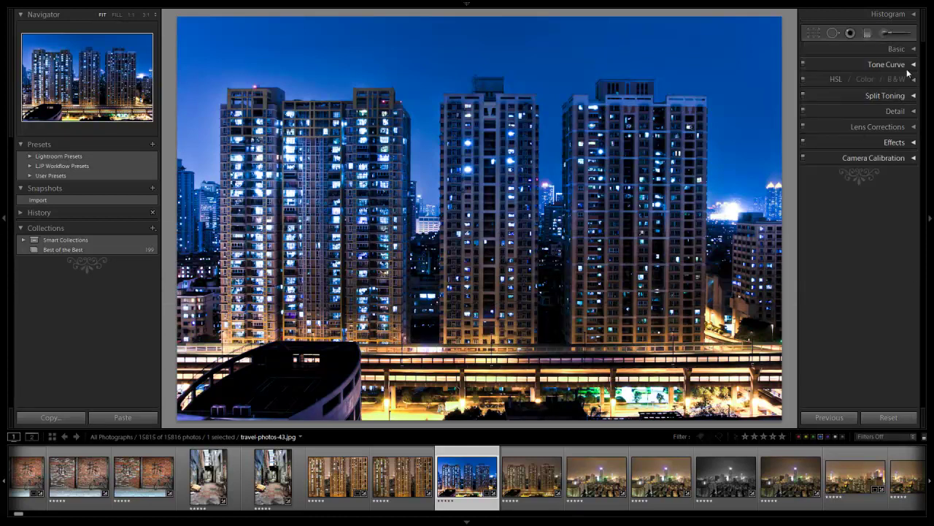
left_click(896, 48)
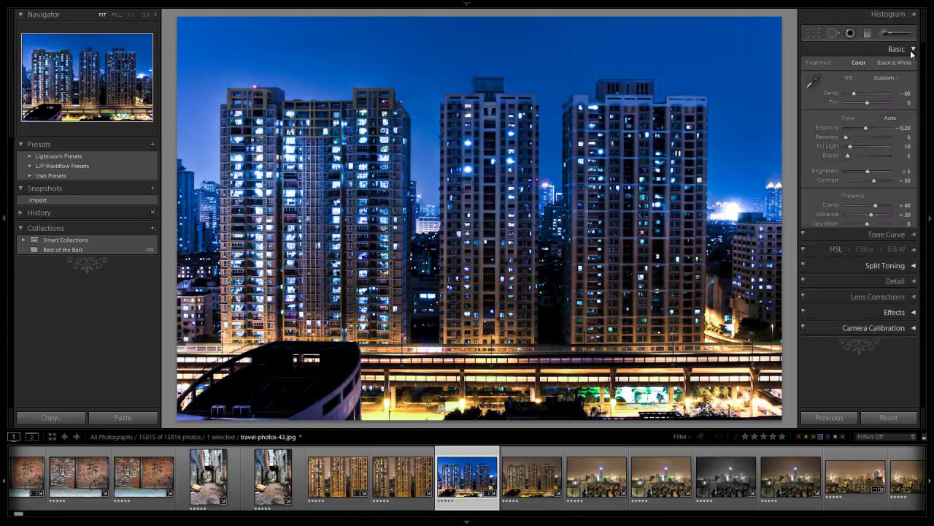
Set the overall Temp to -50
key("shift")
left_click(859, 93)
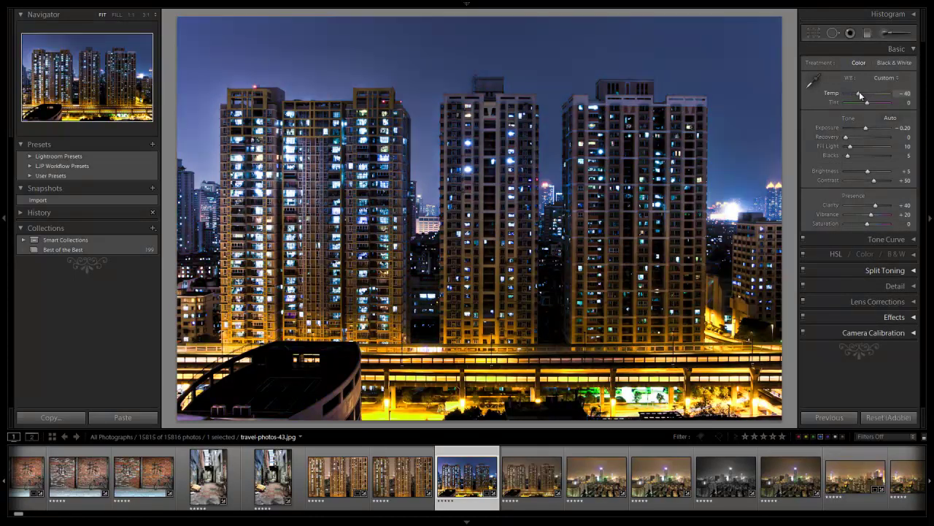
key("Down")
key("Down")
key("Down")
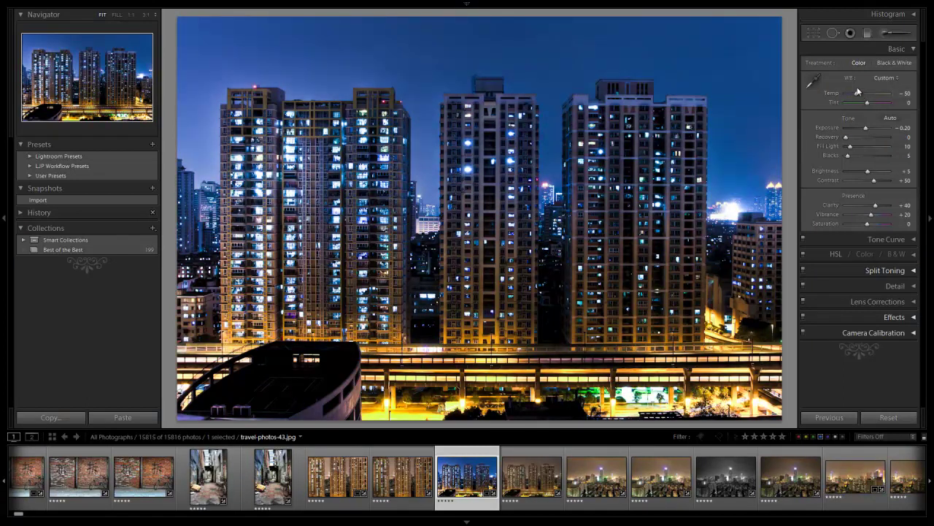
key("Down")
key("Down")
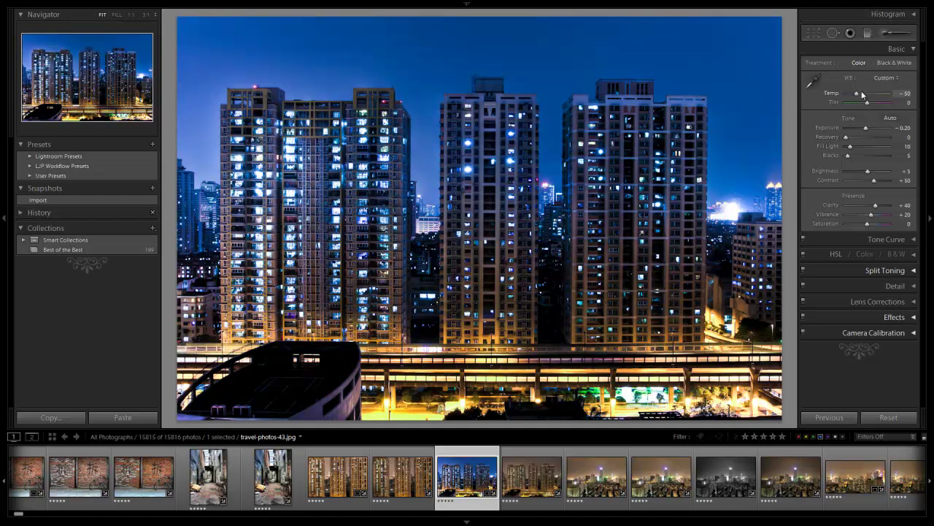
key("Up")
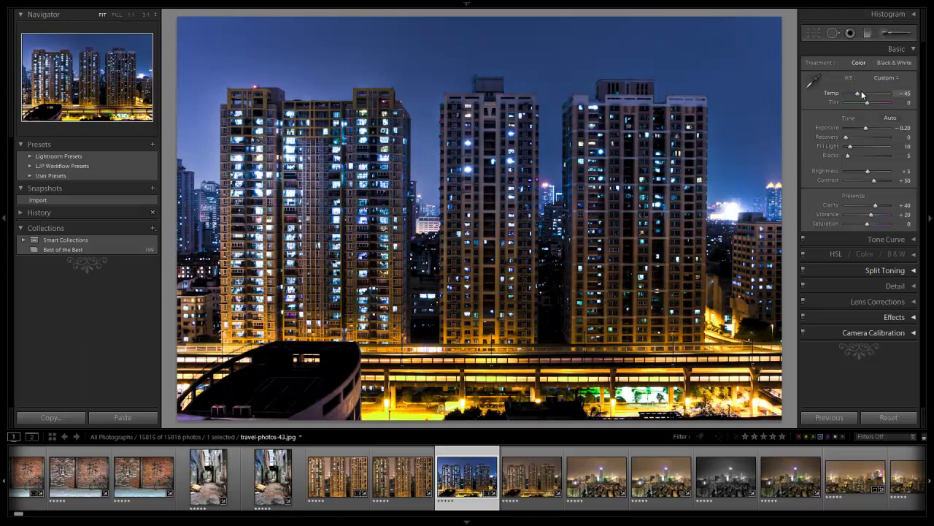
key("Down")
Raise Vibrance to +30 and Contrast to +60, then collapse the Basic panel
left_click_drag(870, 214, 873, 215)
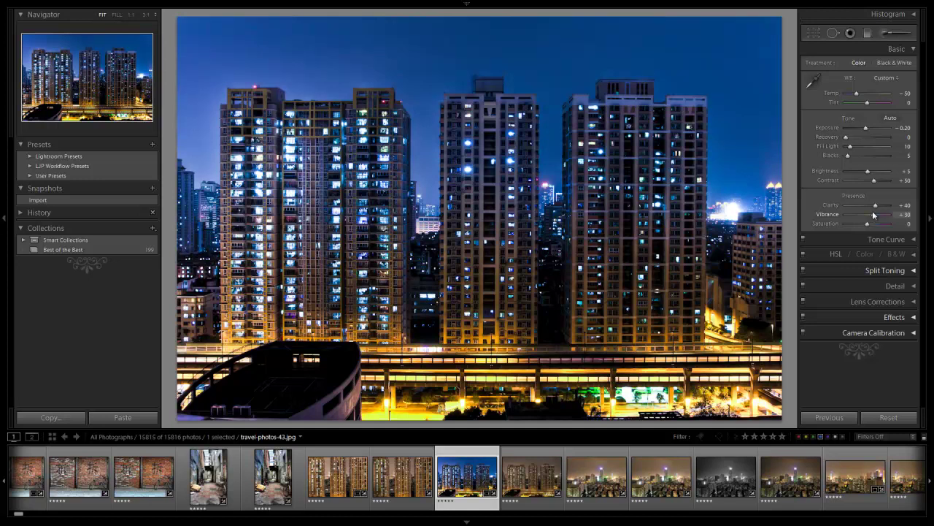
left_click_drag(874, 181, 883, 184)
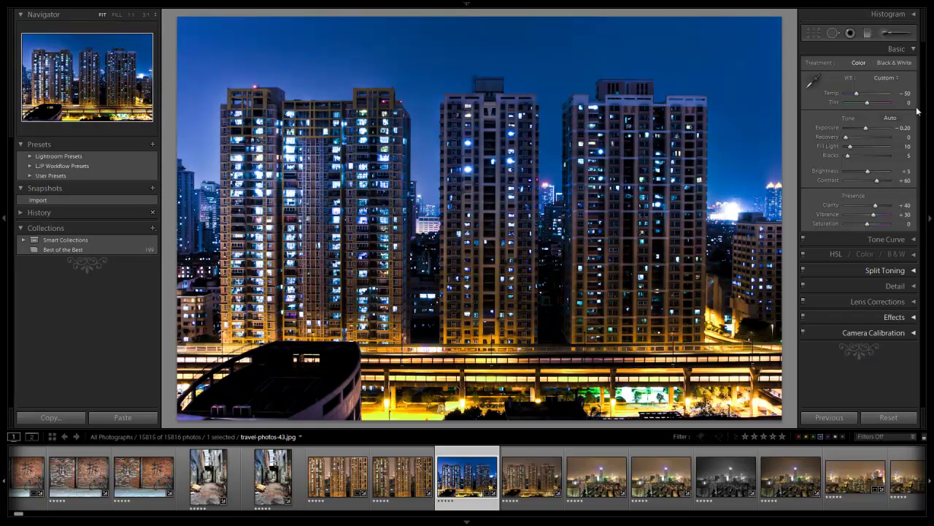
left_click(909, 50)
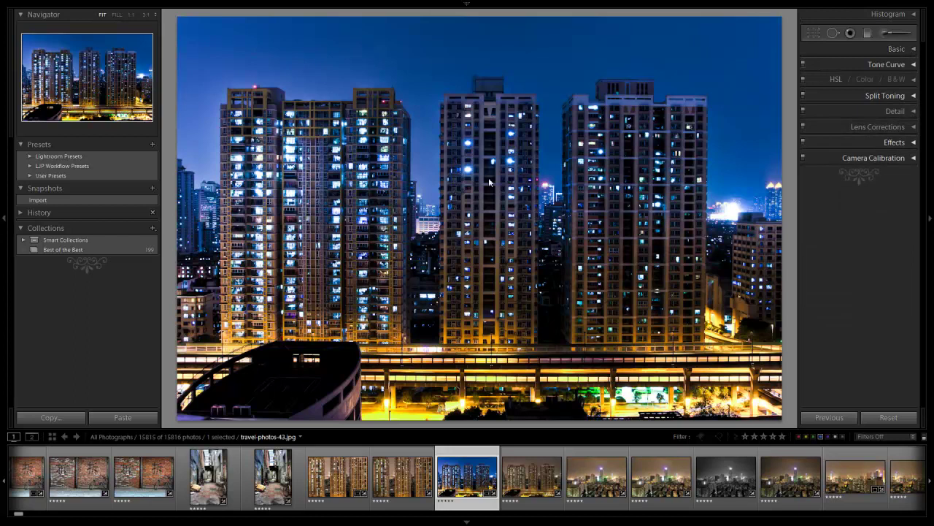
Create a new snapshot named 'Creative Color Edit'
left_click(153, 188)
type("C")
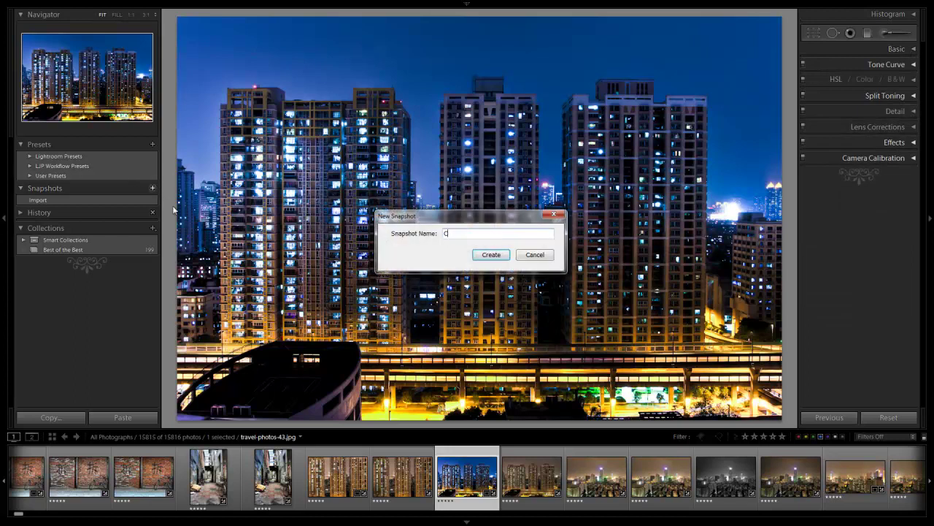
type("reative Color Edit")
key("Return")
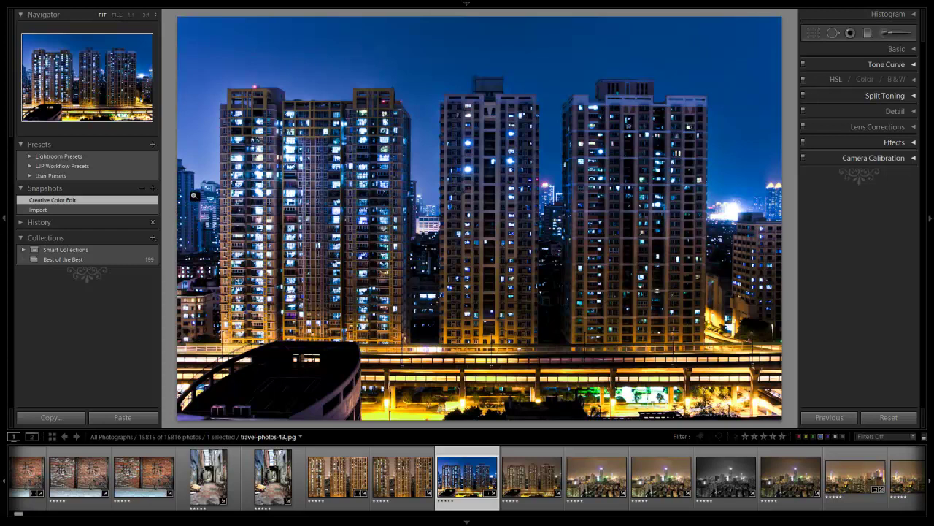
key("backslash")
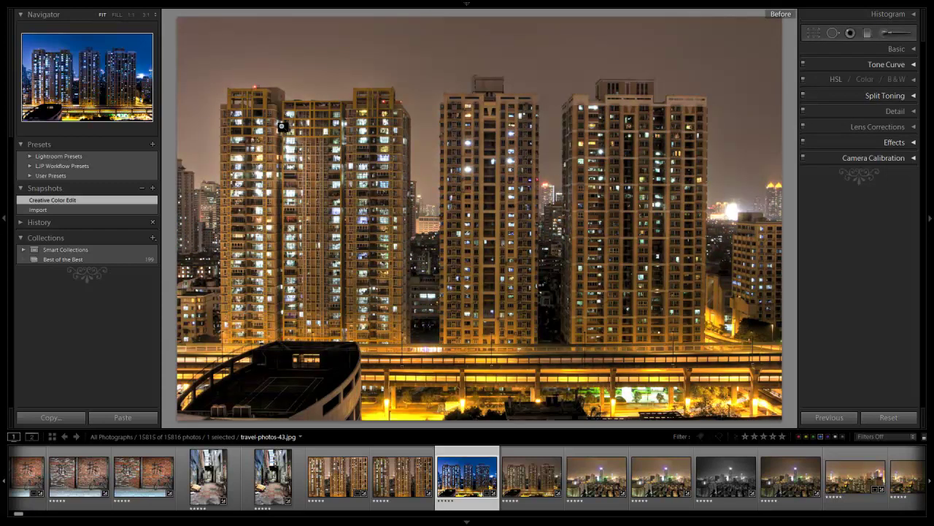
key("backslash")
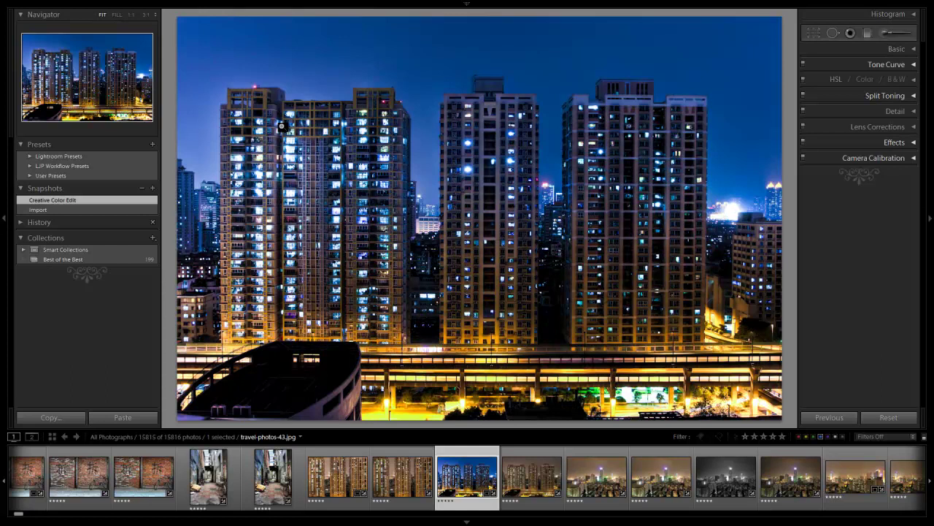